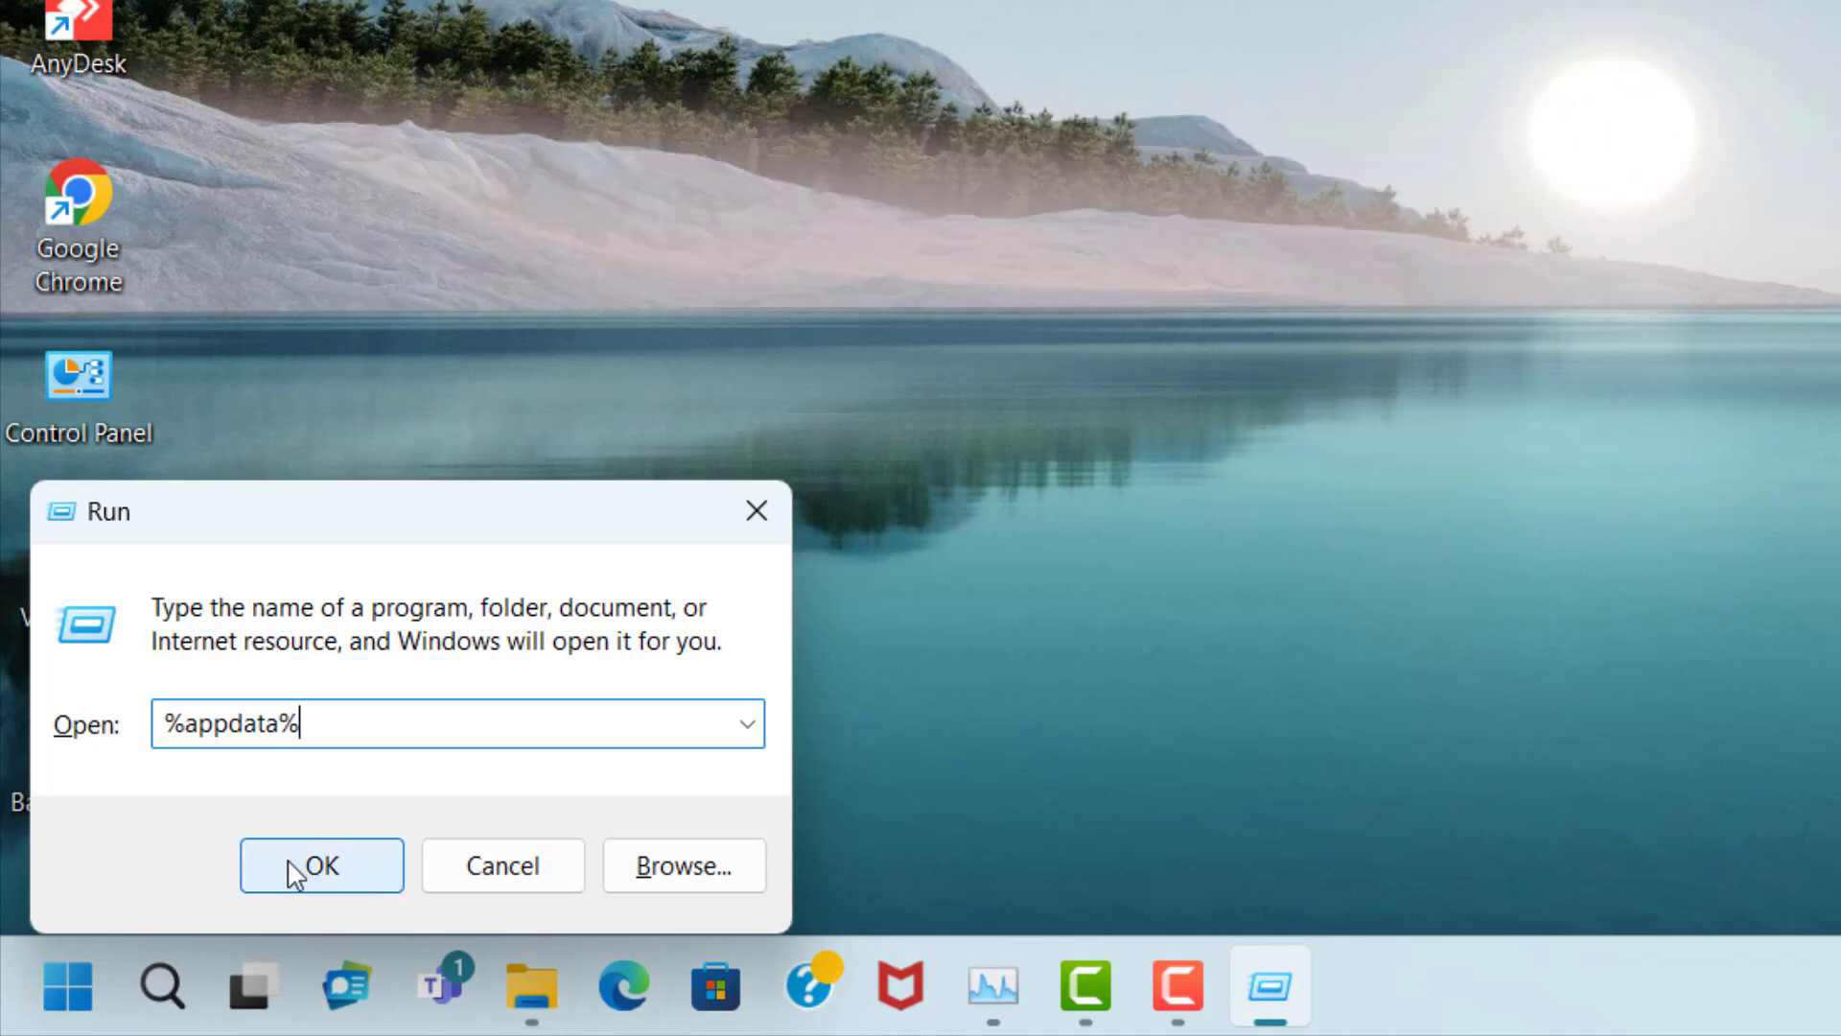
- Open the AppData folder with the %appdata% run command and go to Local > Temp
click(309, 870)
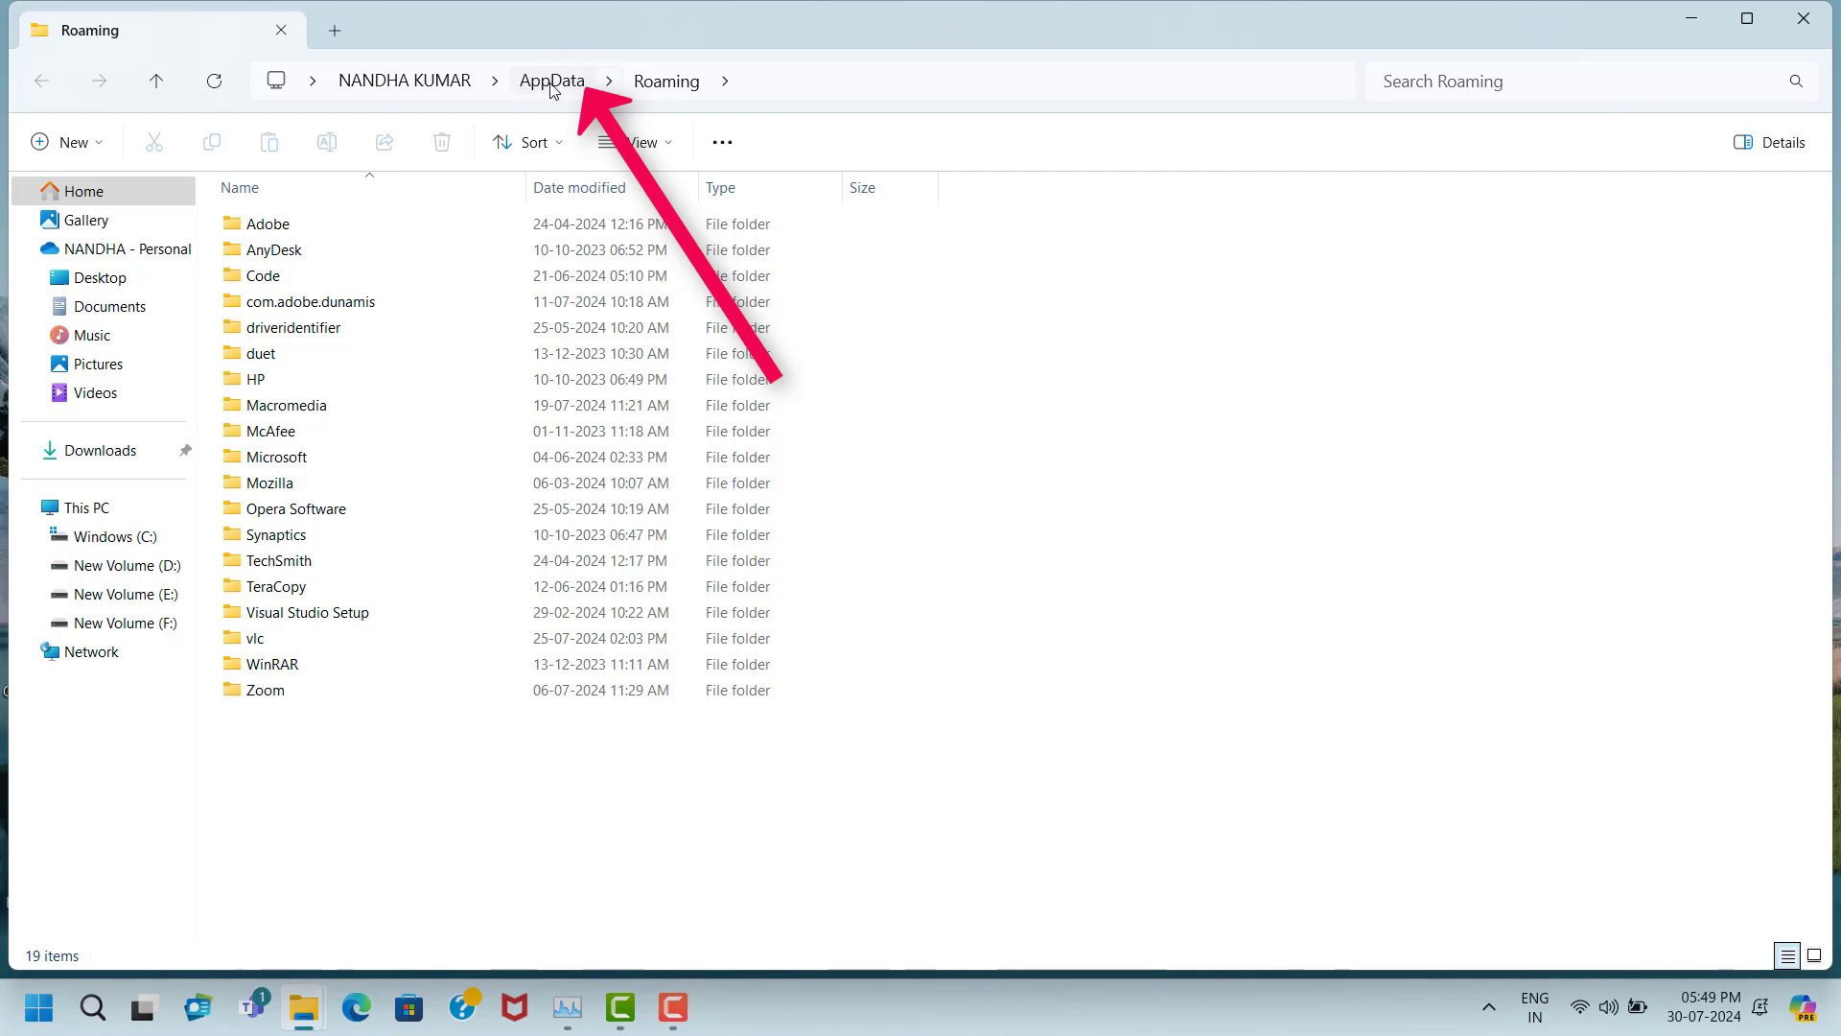
click(562, 89)
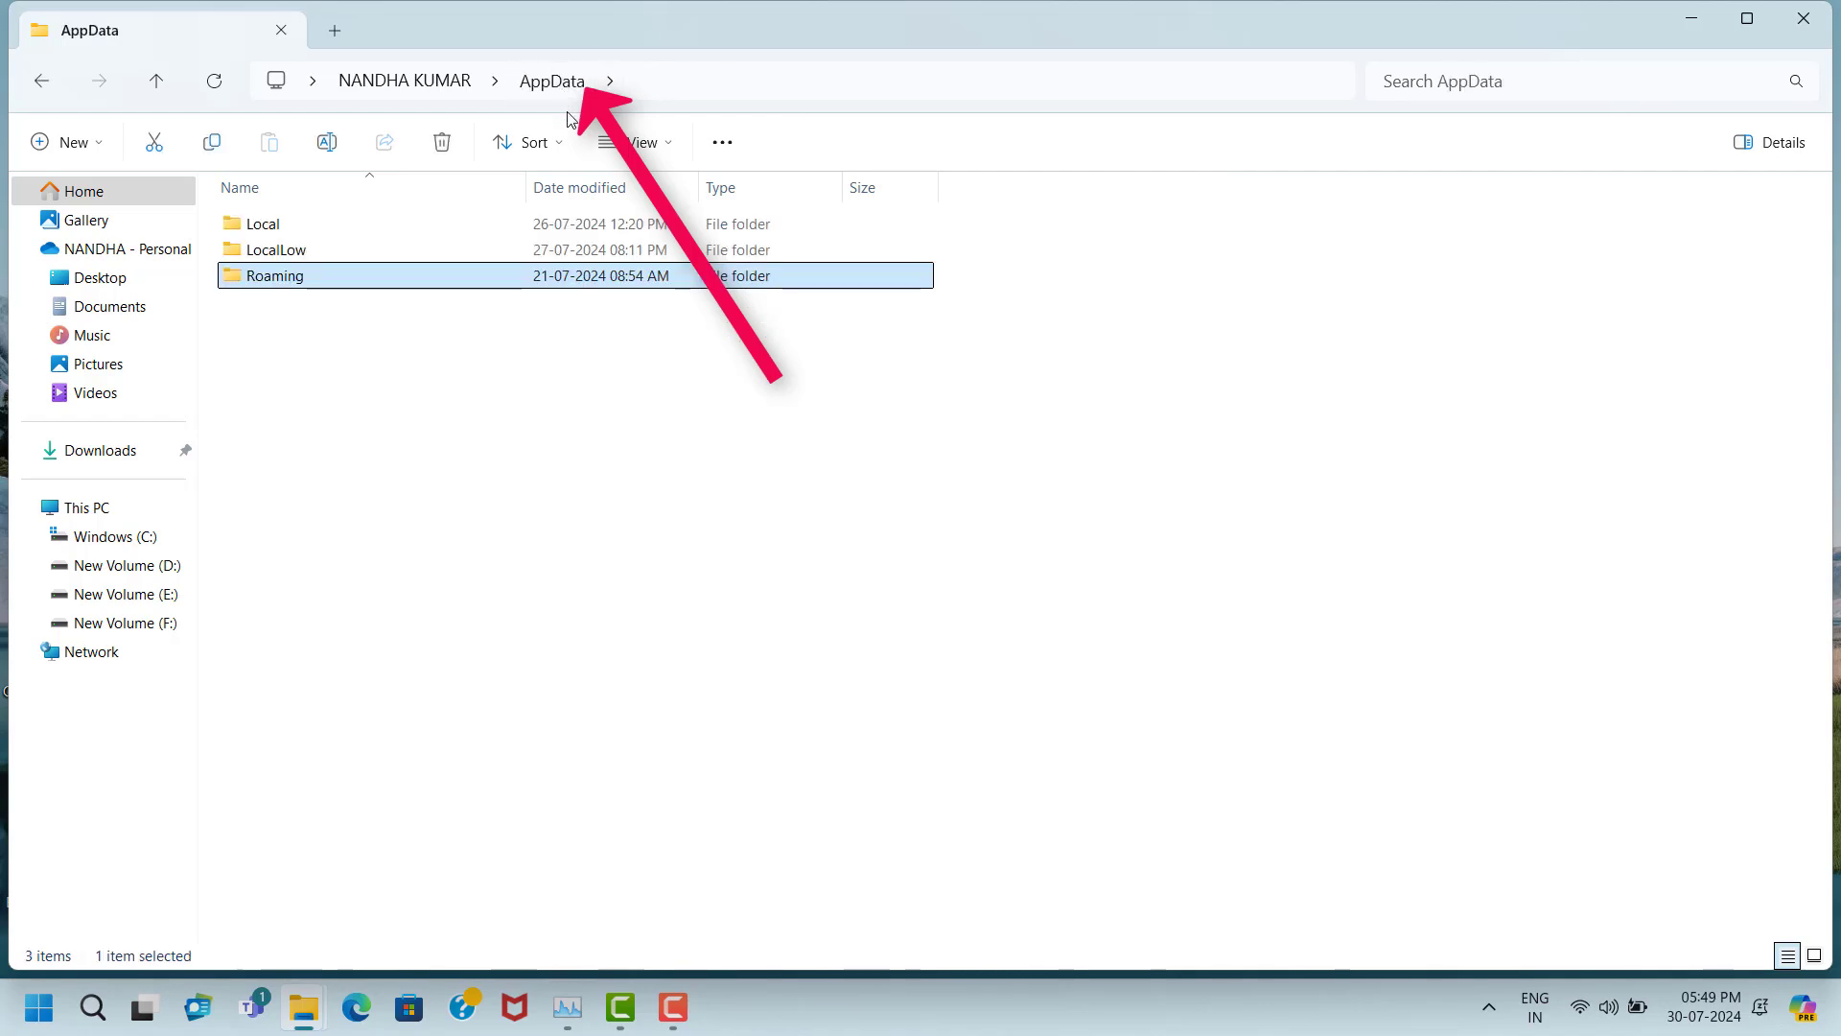
click(335, 226)
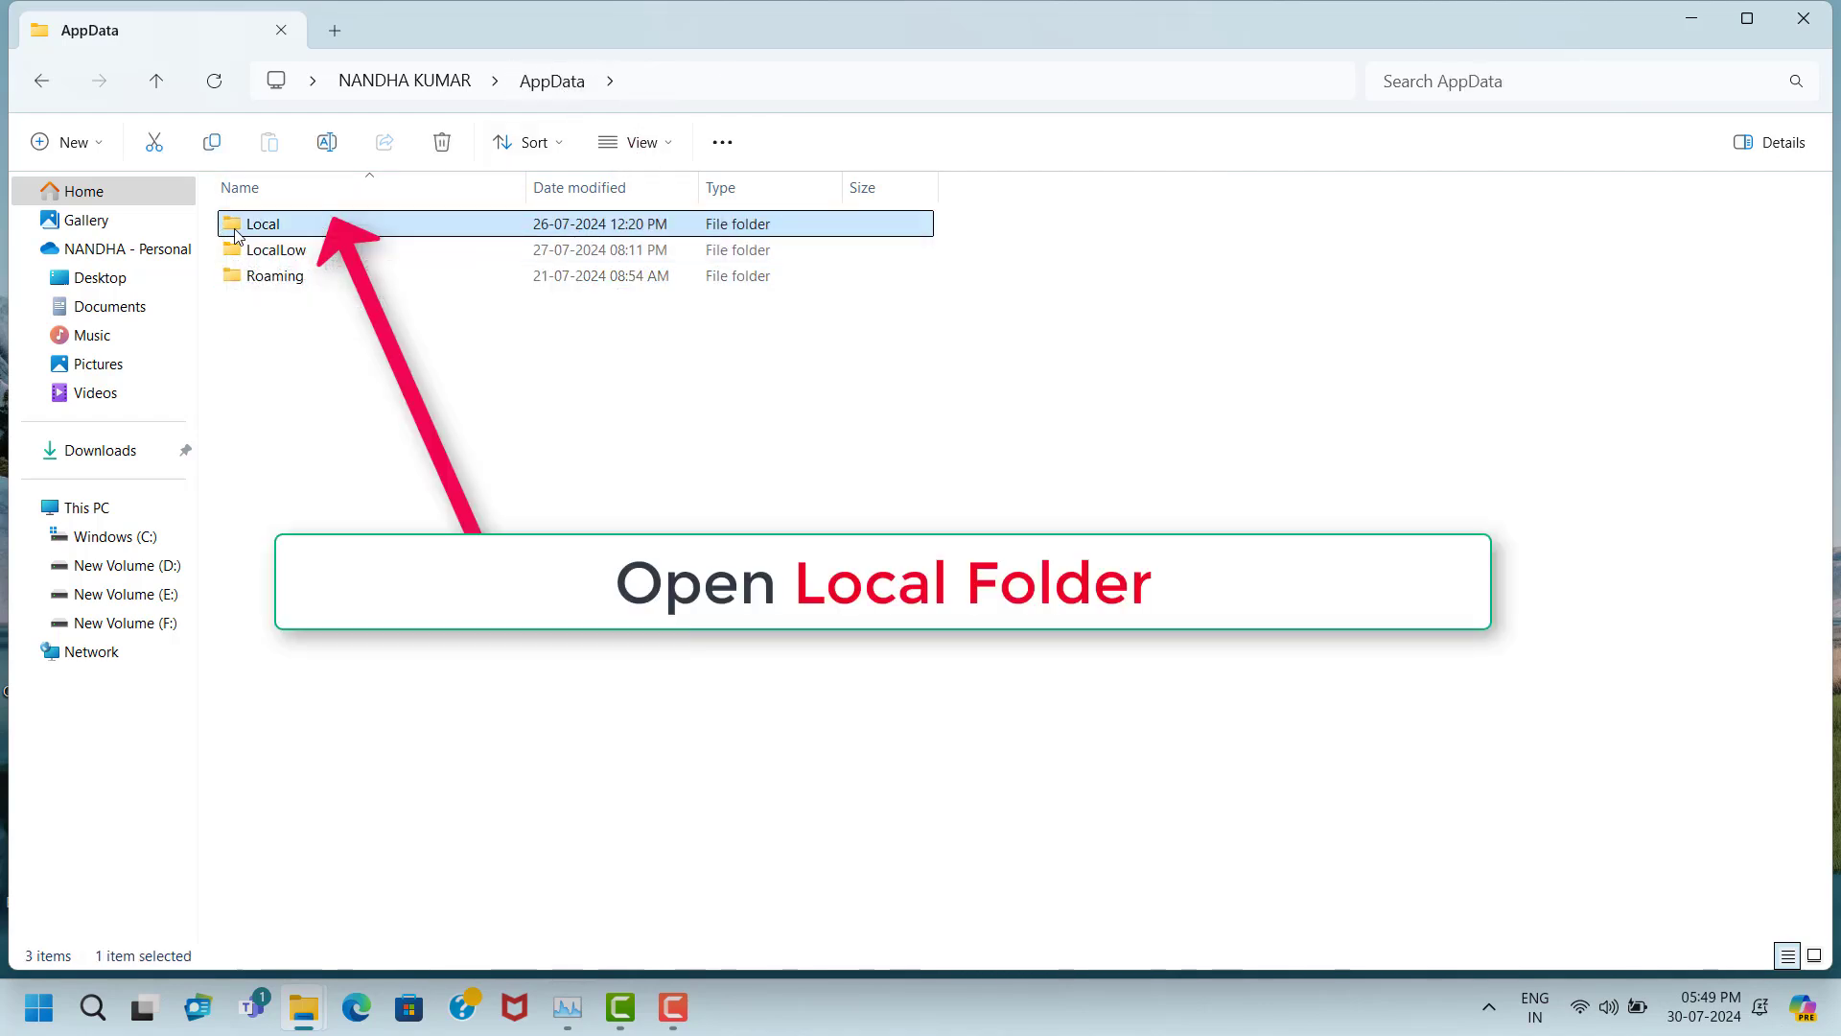
double_click(309, 226)
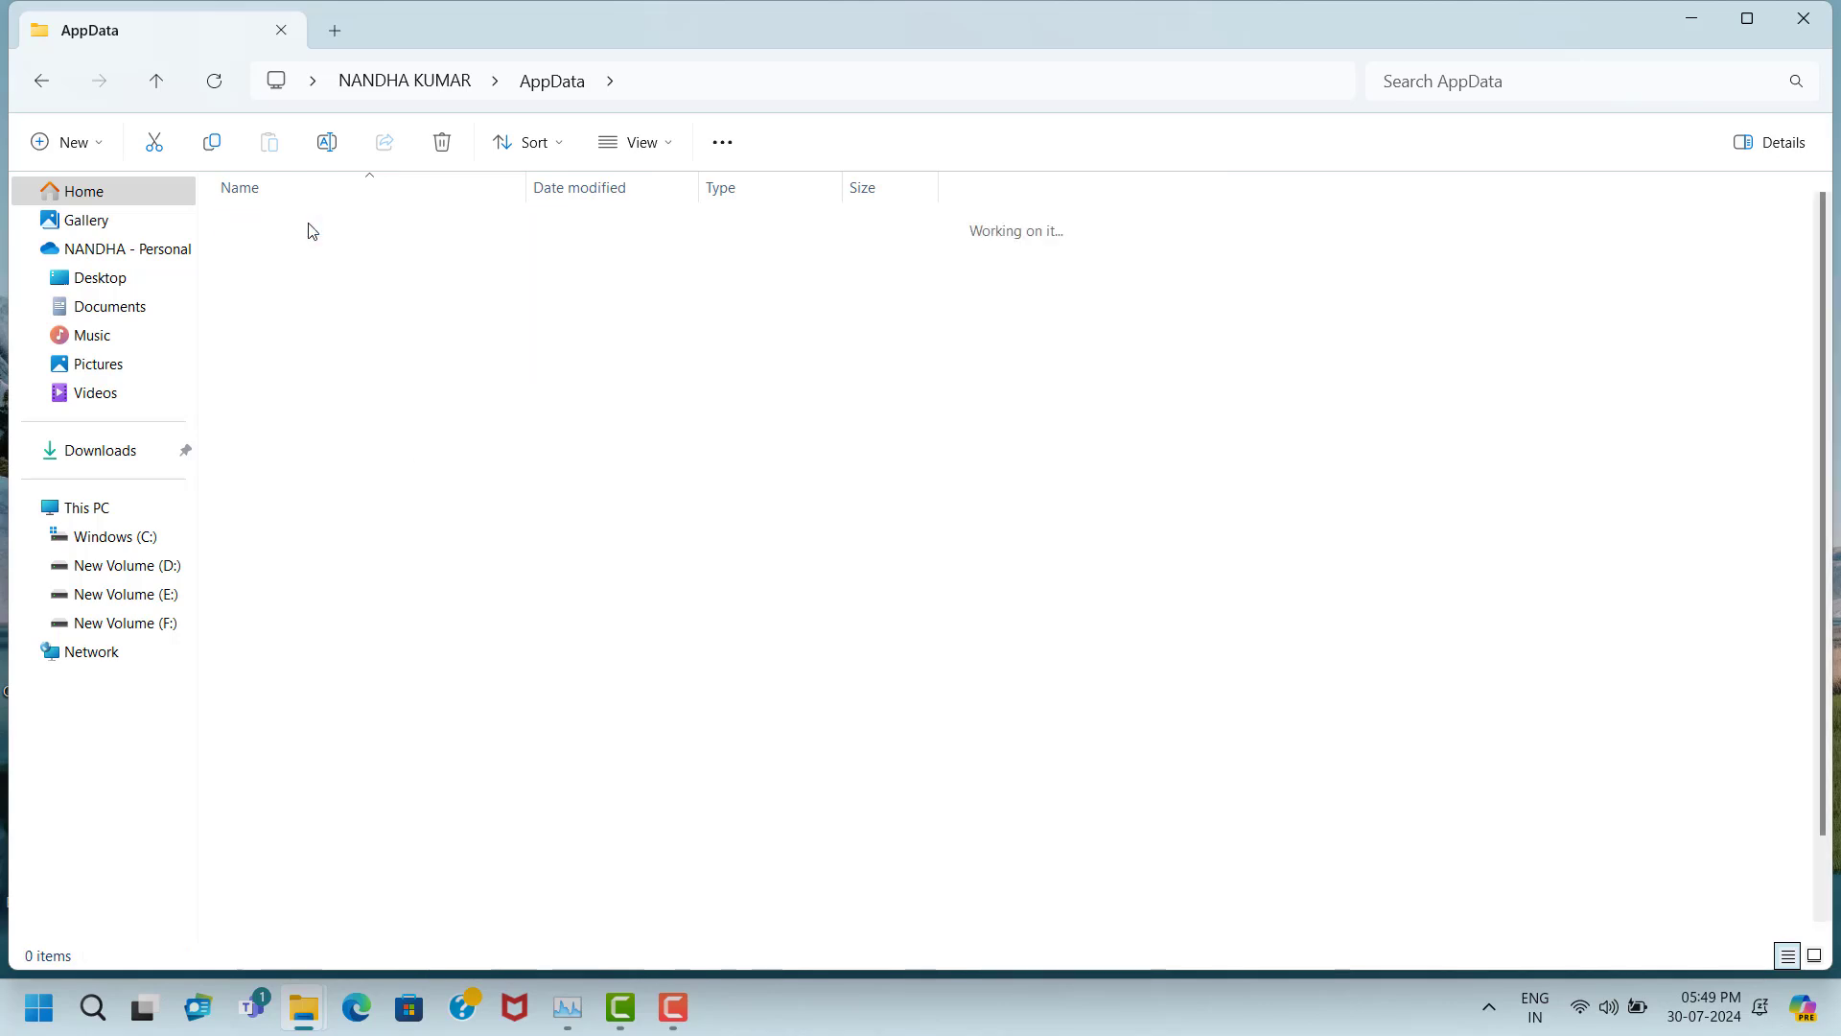
click(245, 852)
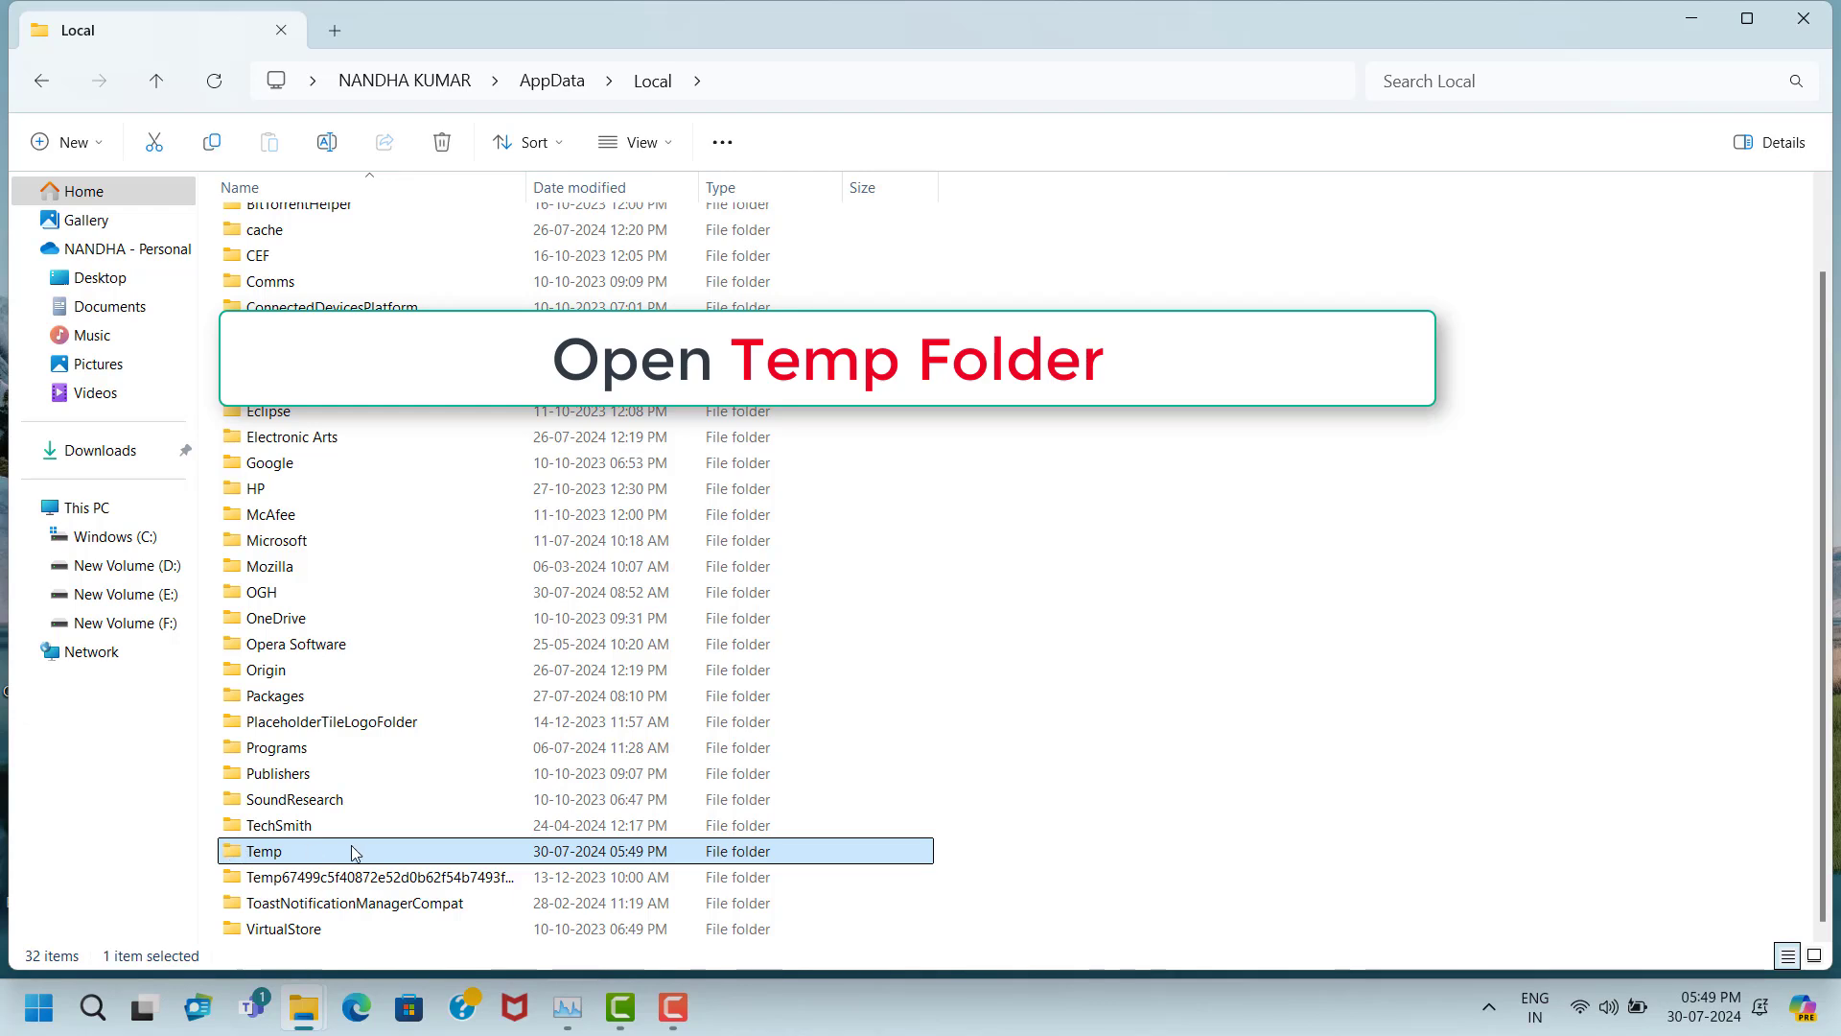
double_click(269, 853)
- Select all files and folders in the AppData Local Temp folder for deletion
click(414, 227)
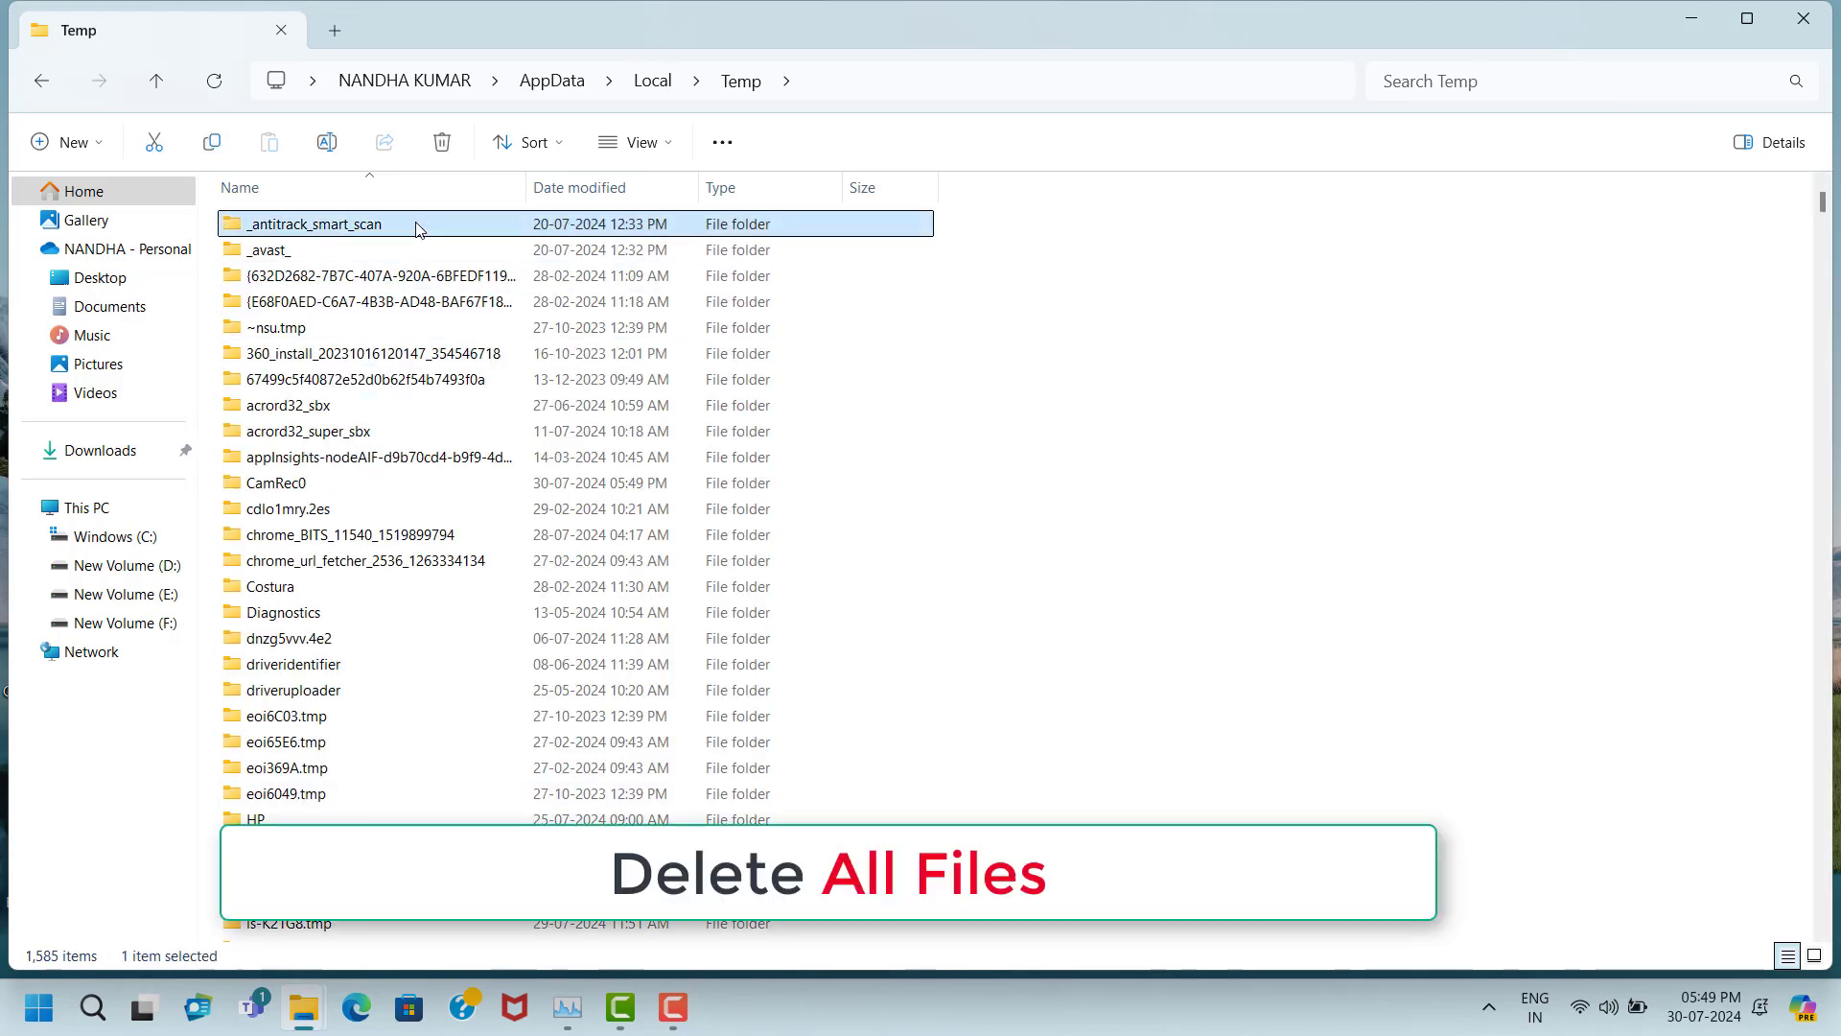
key(ctrl+a)
right_click(416, 225)
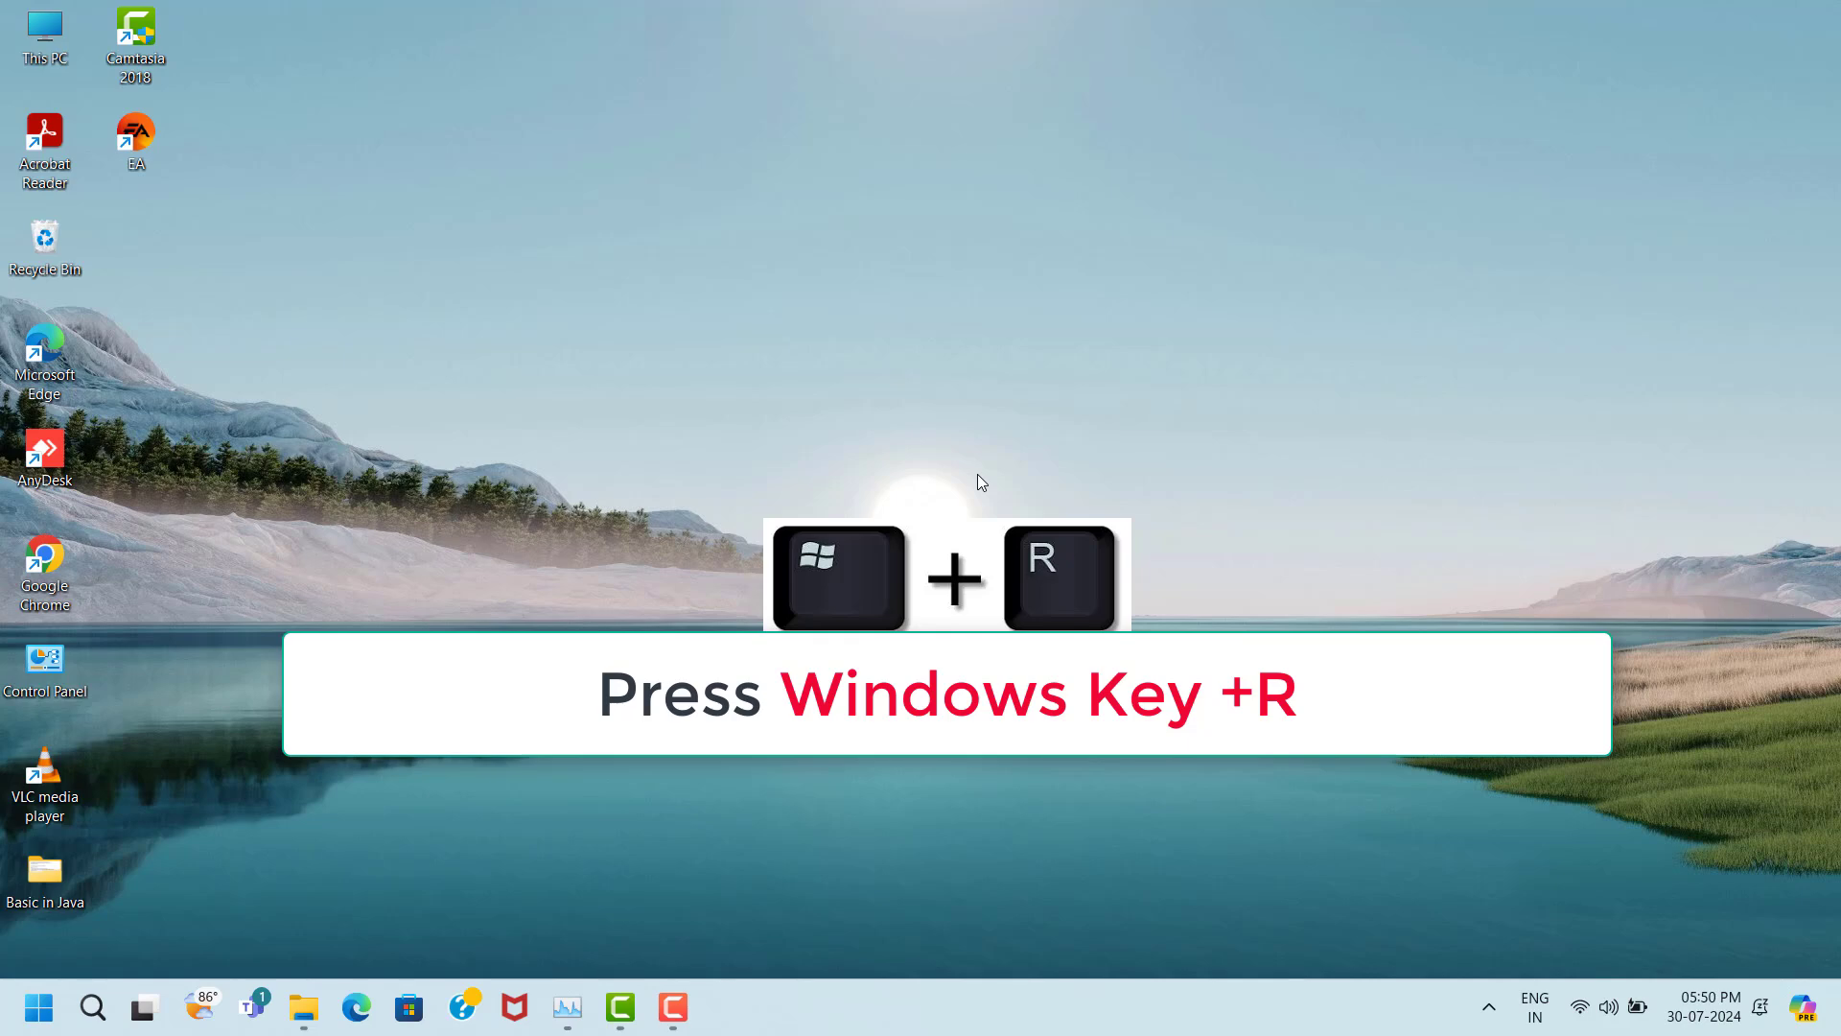
- Open the Windows Temp folder with the temp run command and select all of its contents for deletion
key(super+r)
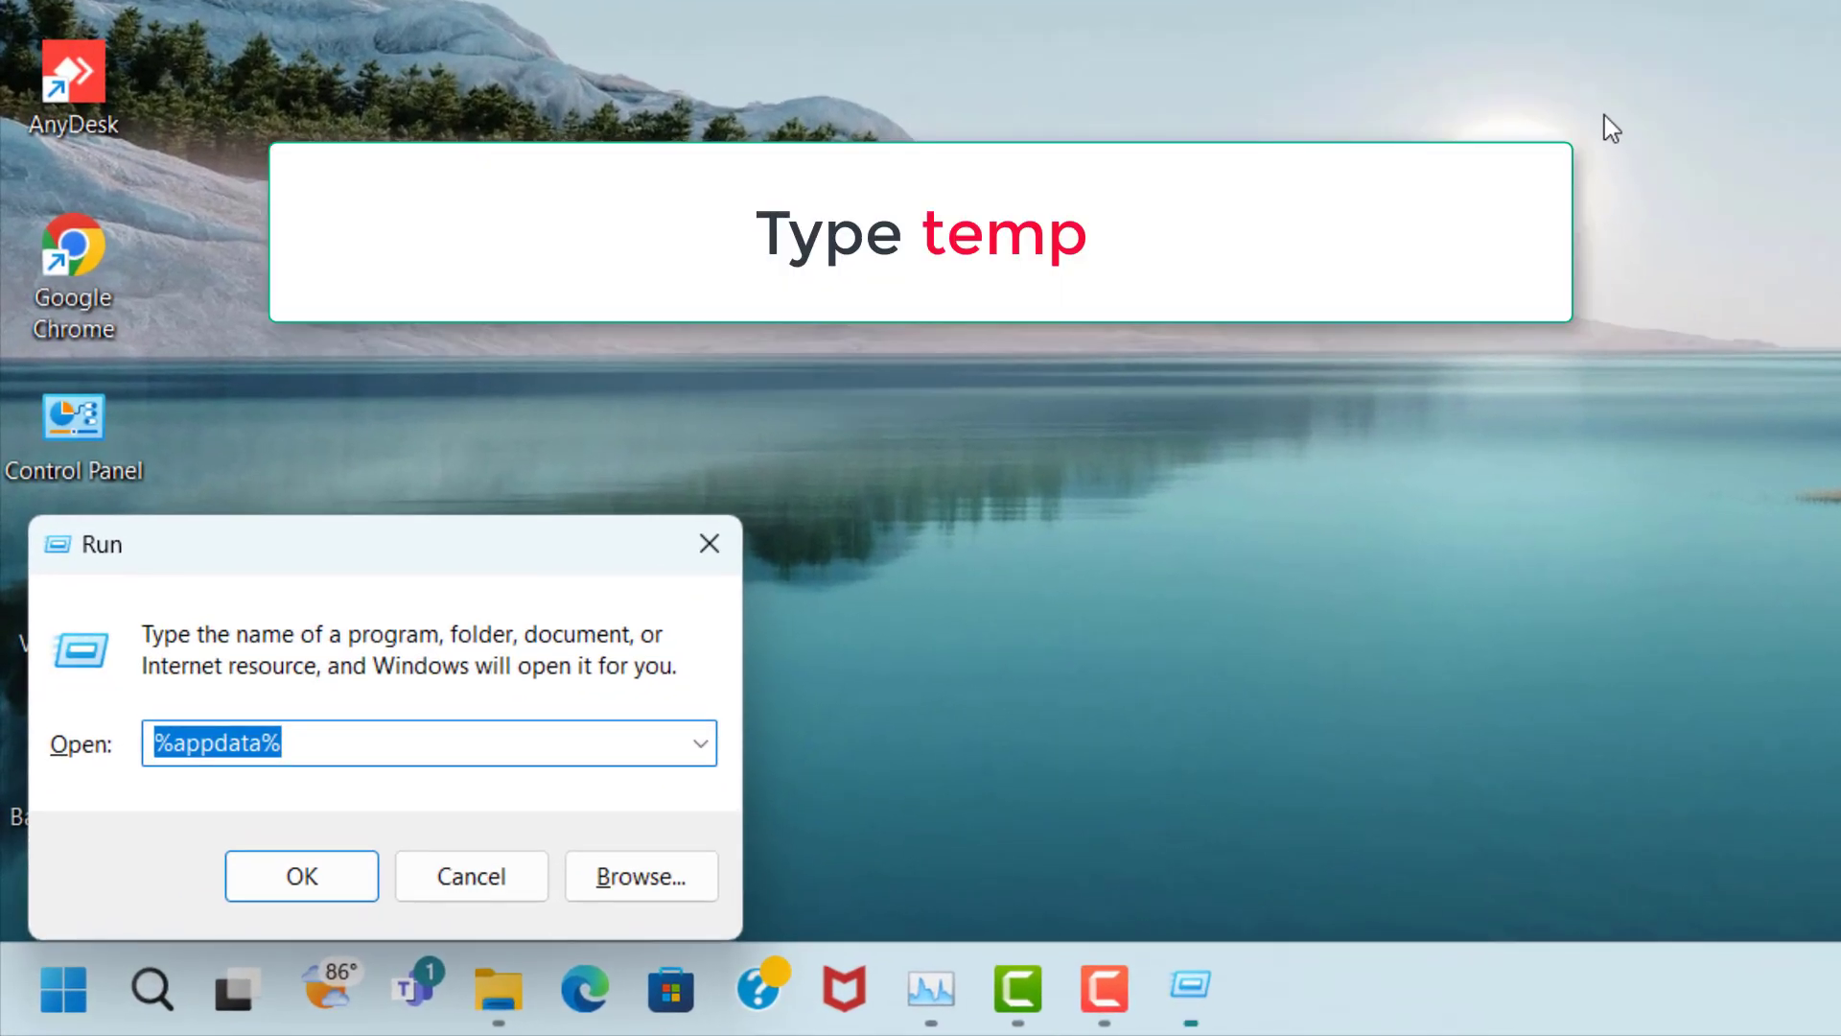
text(temp)
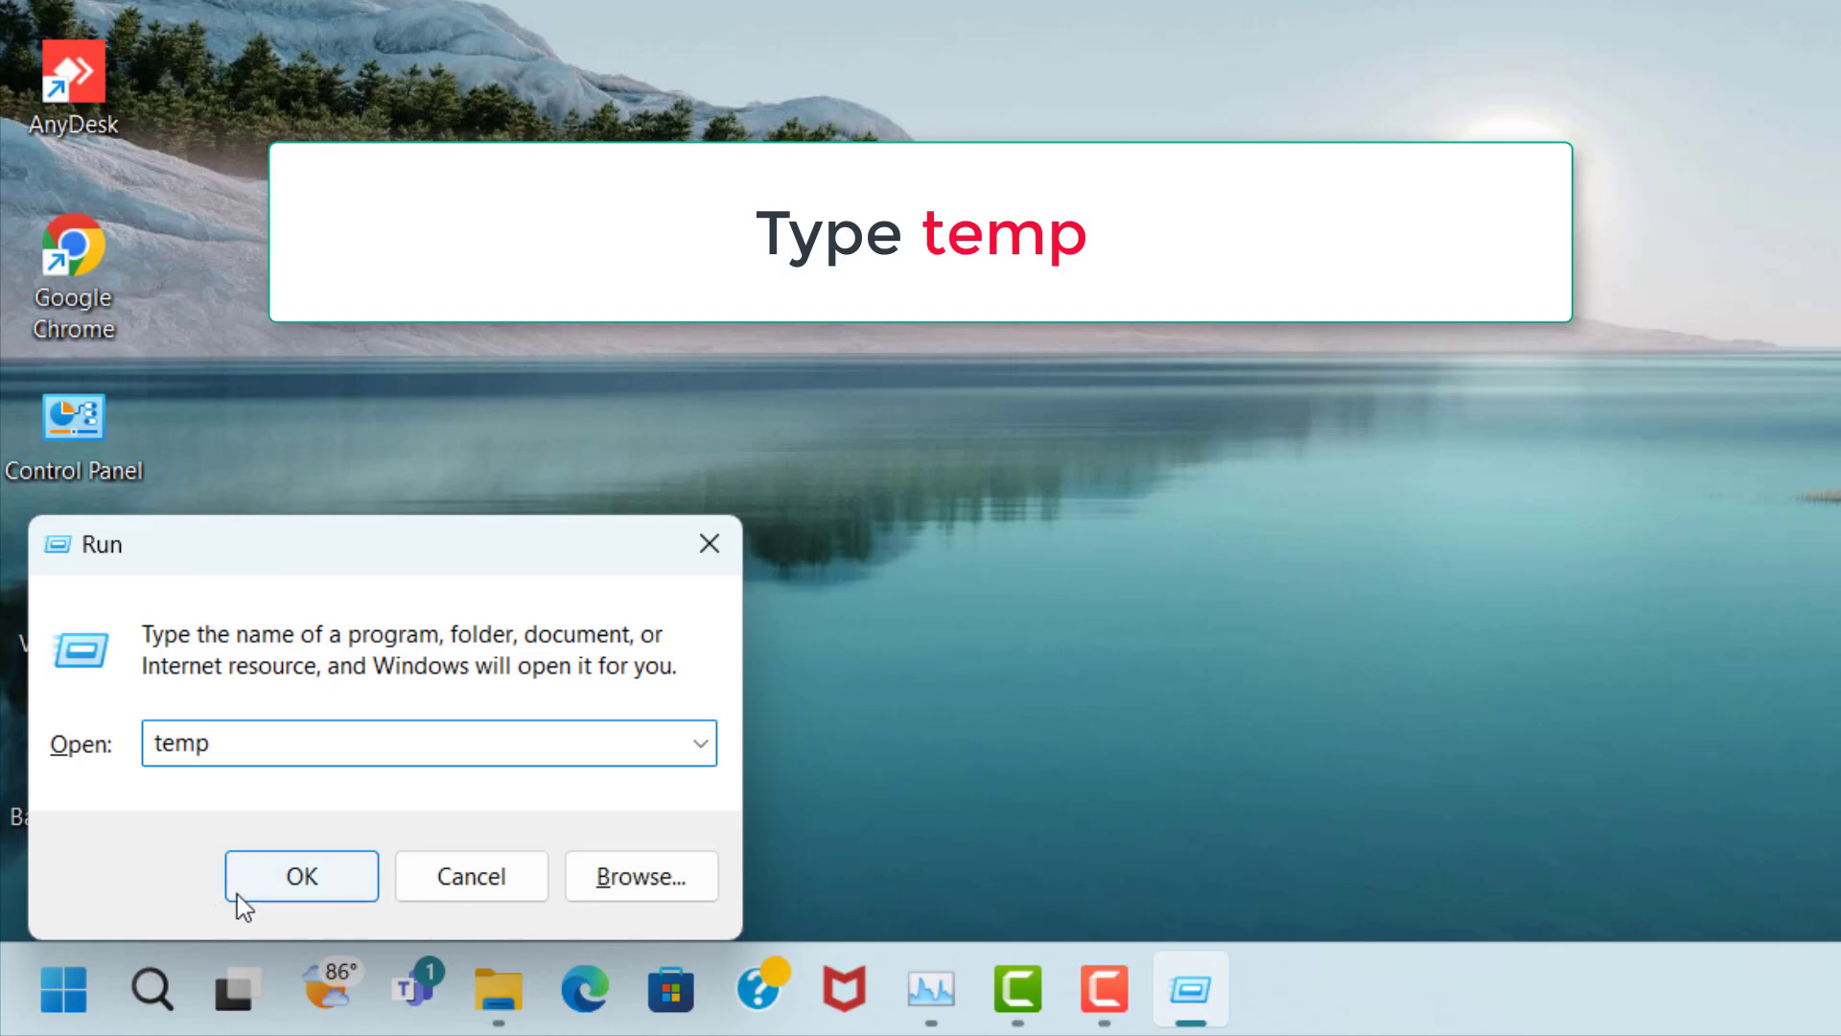
click(268, 886)
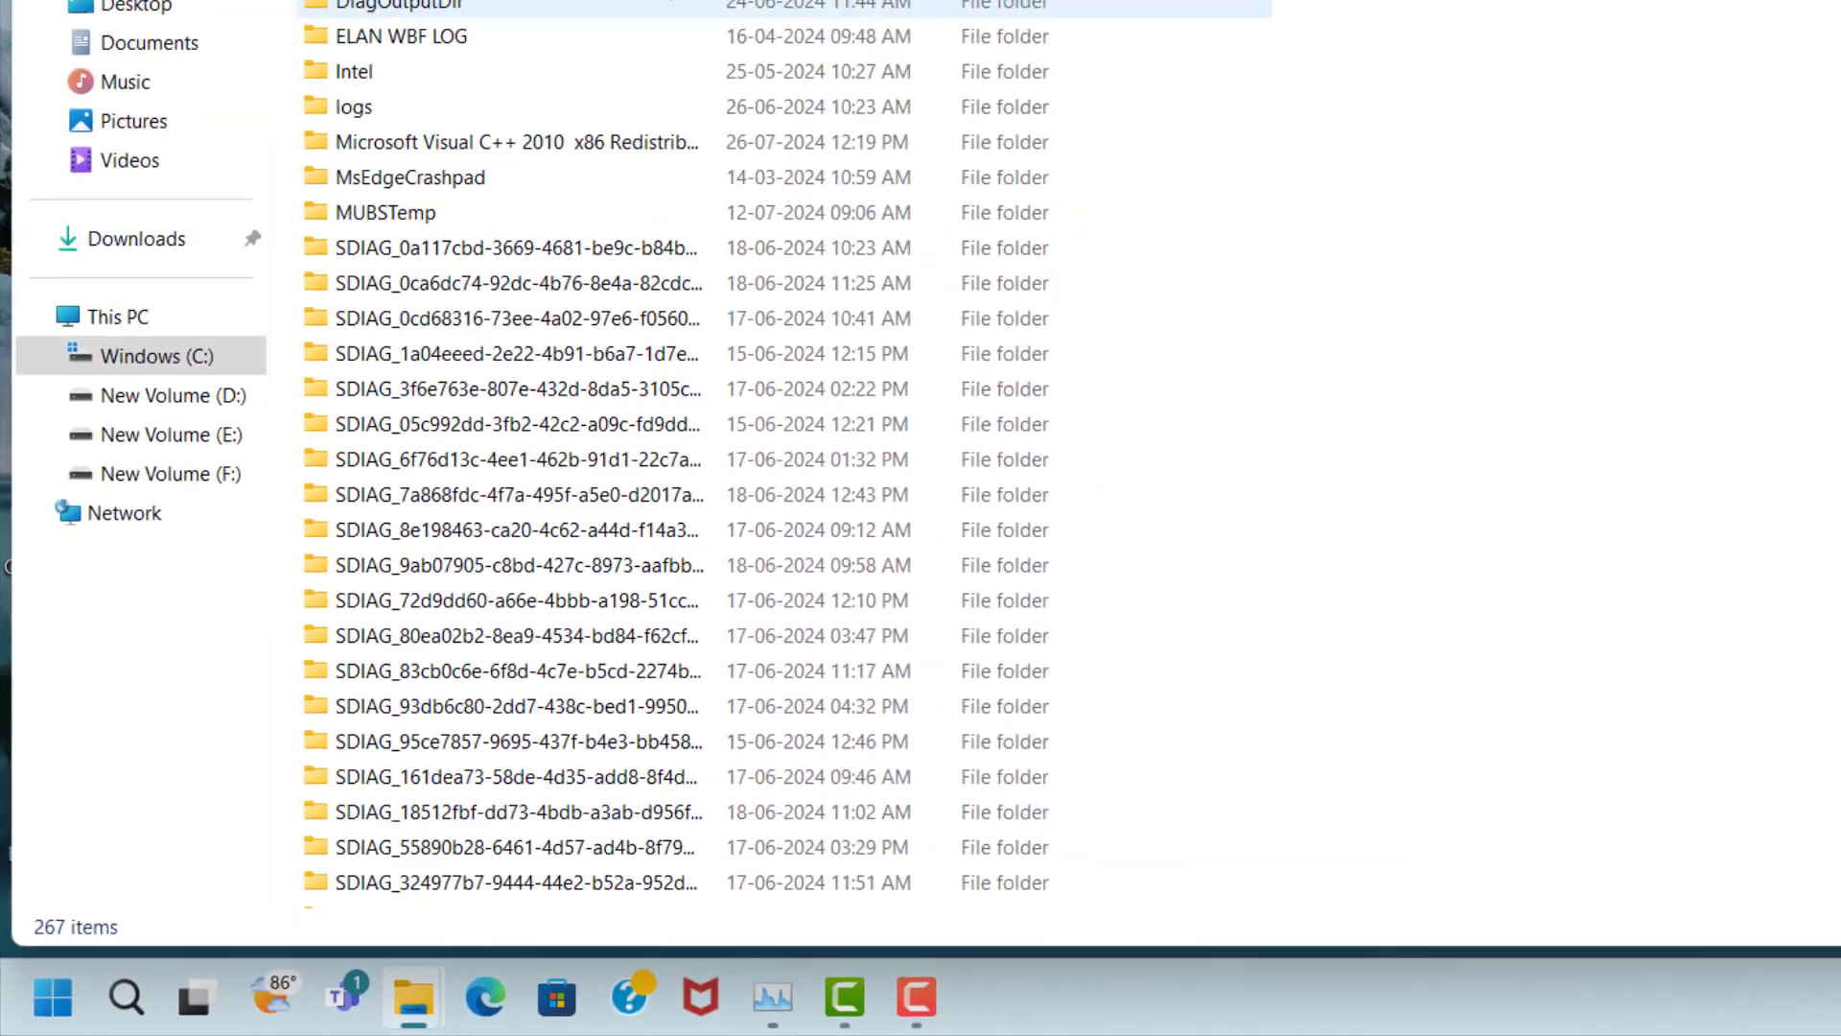
click(480, 228)
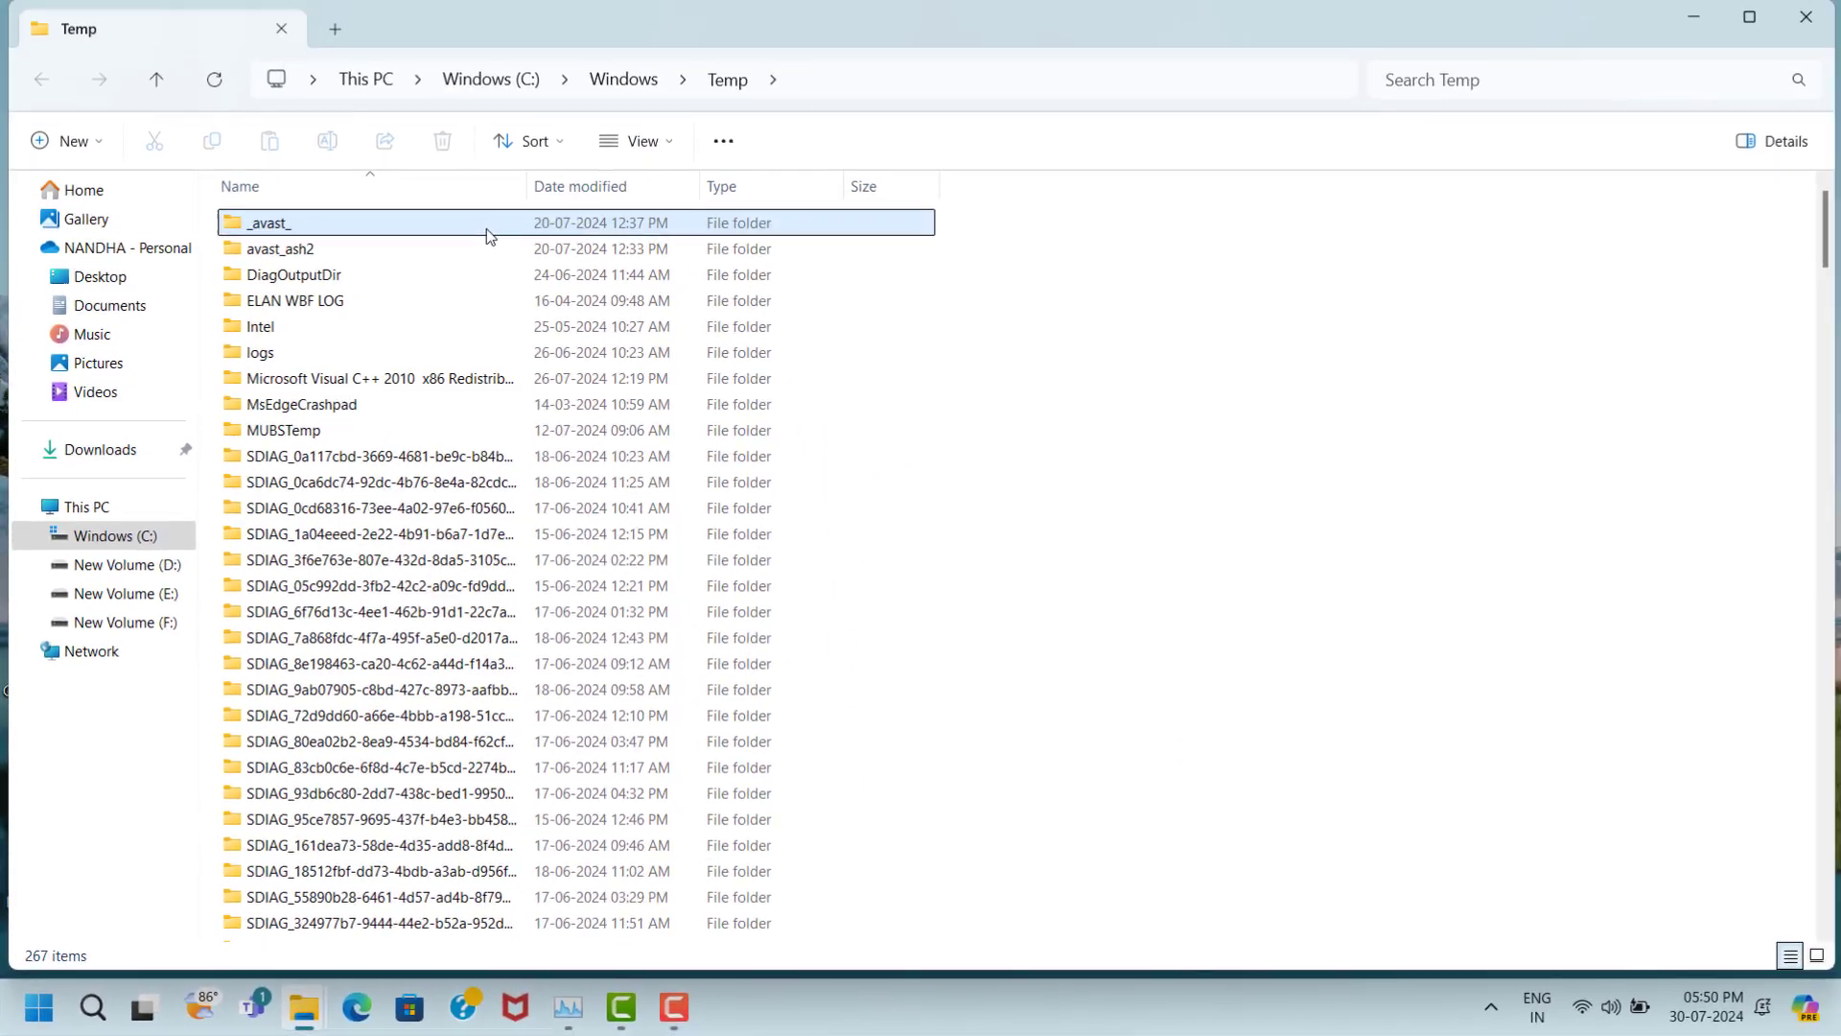
key(ctrl+a)
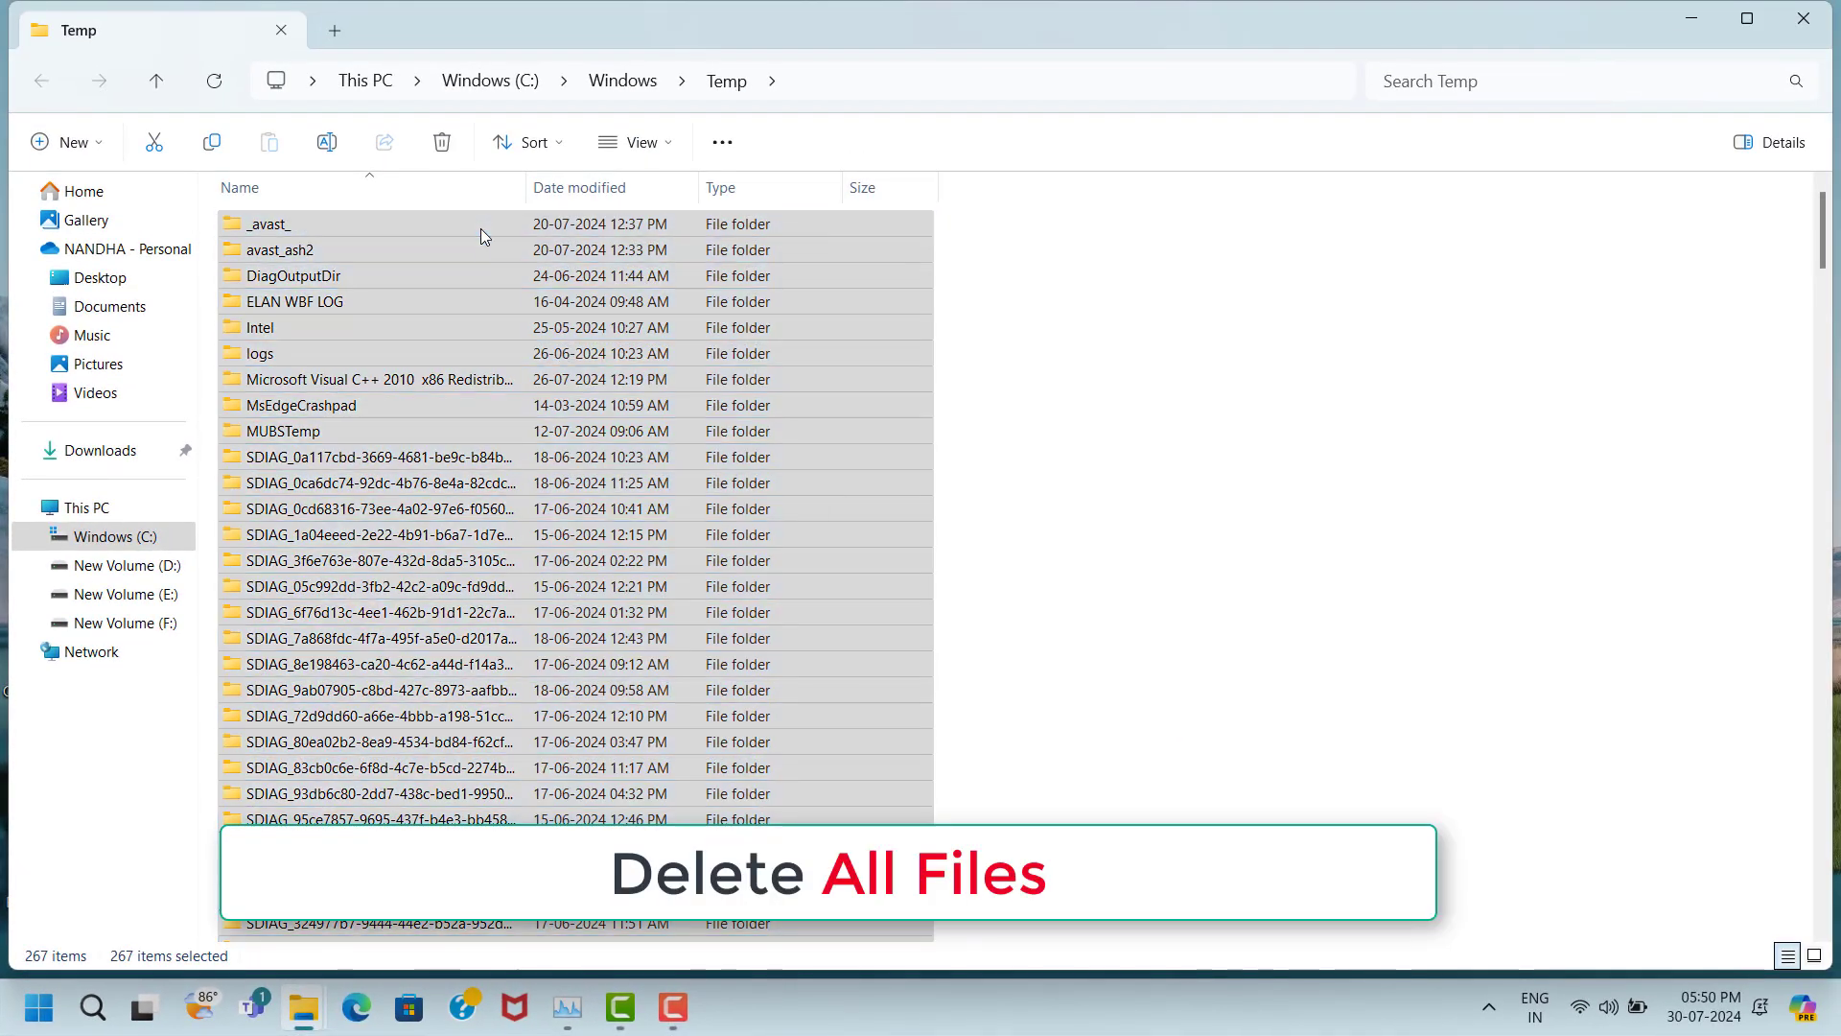
right_click(480, 229)
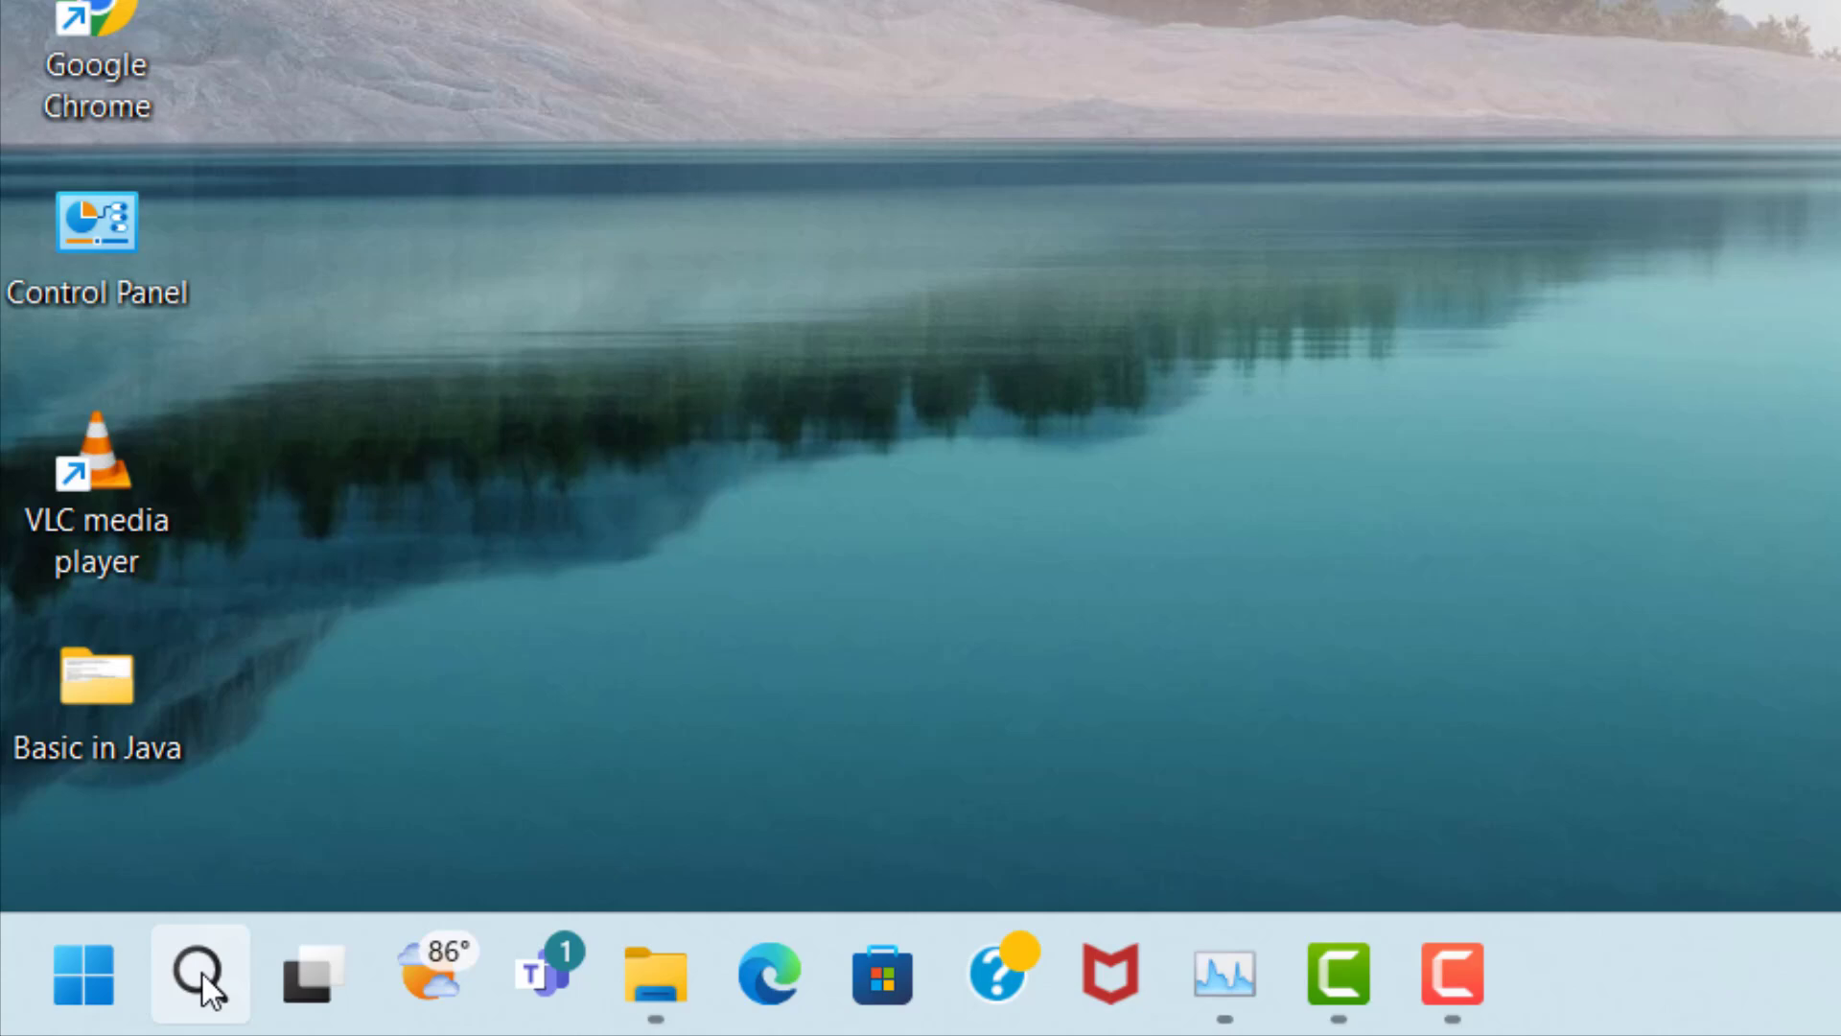
- Open the Windows Update settings through a system search and check for updates
click(201, 972)
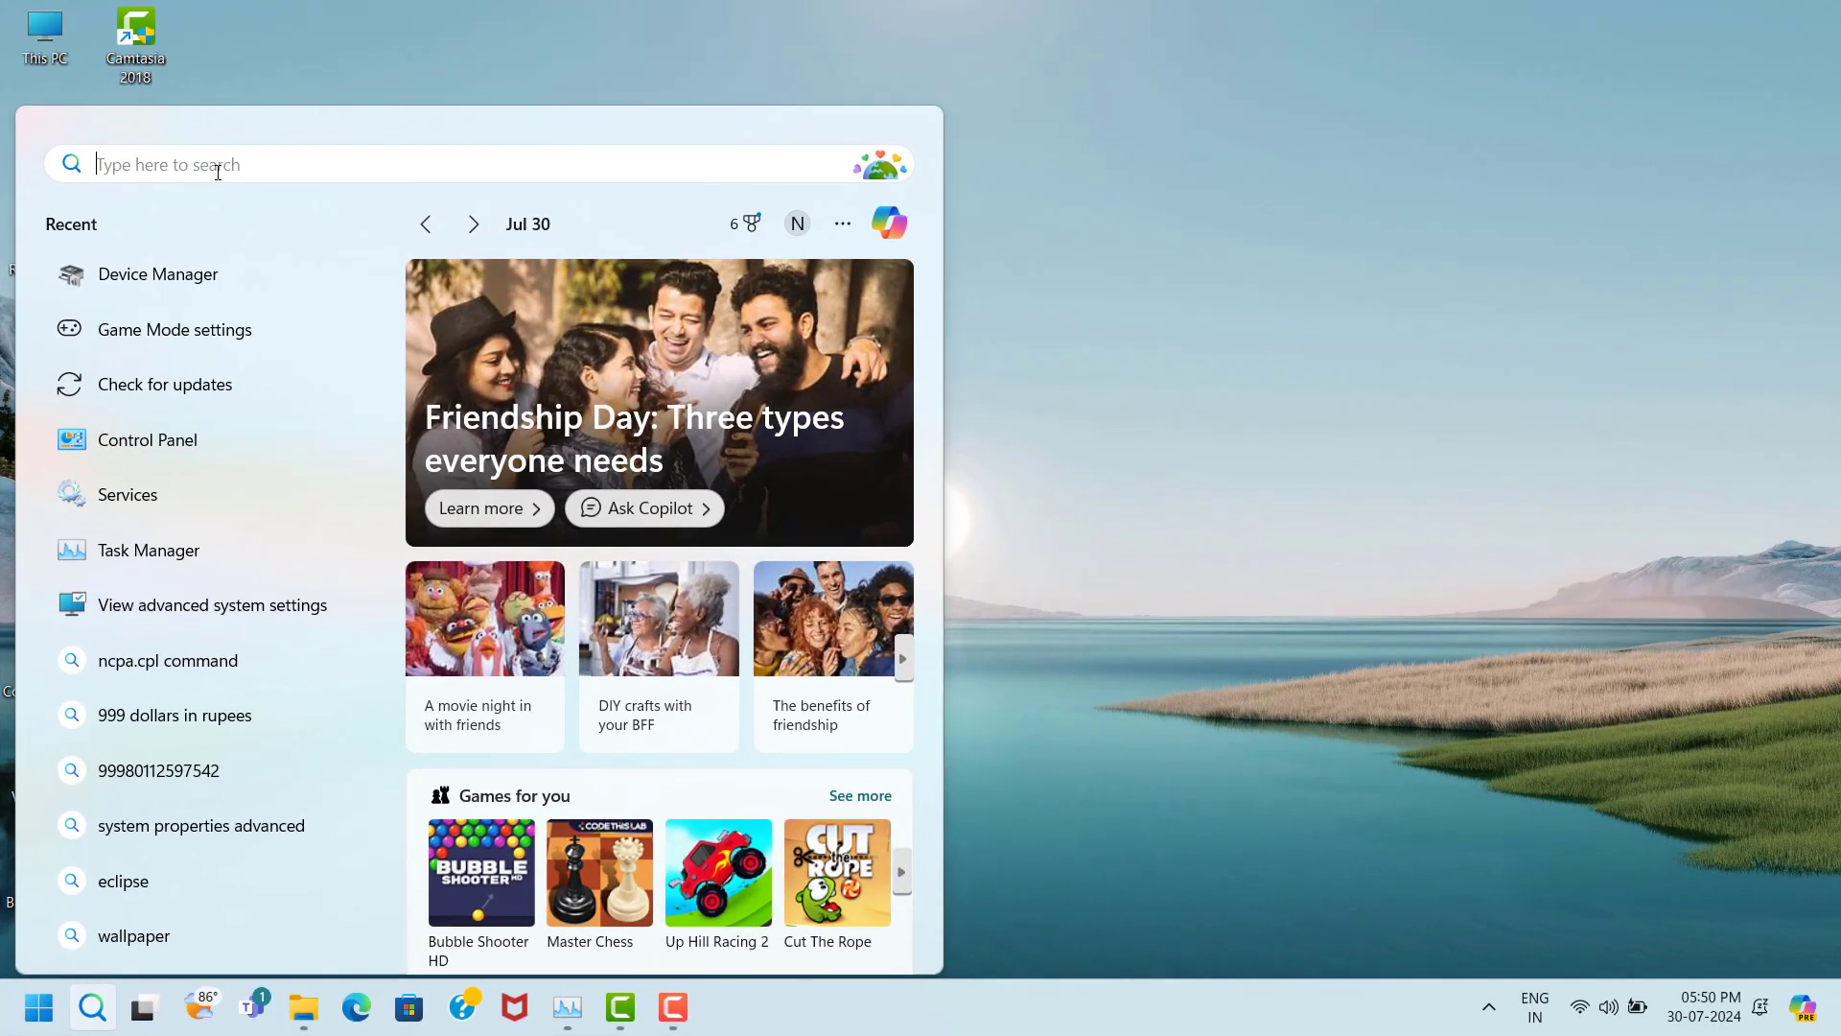
text(che)
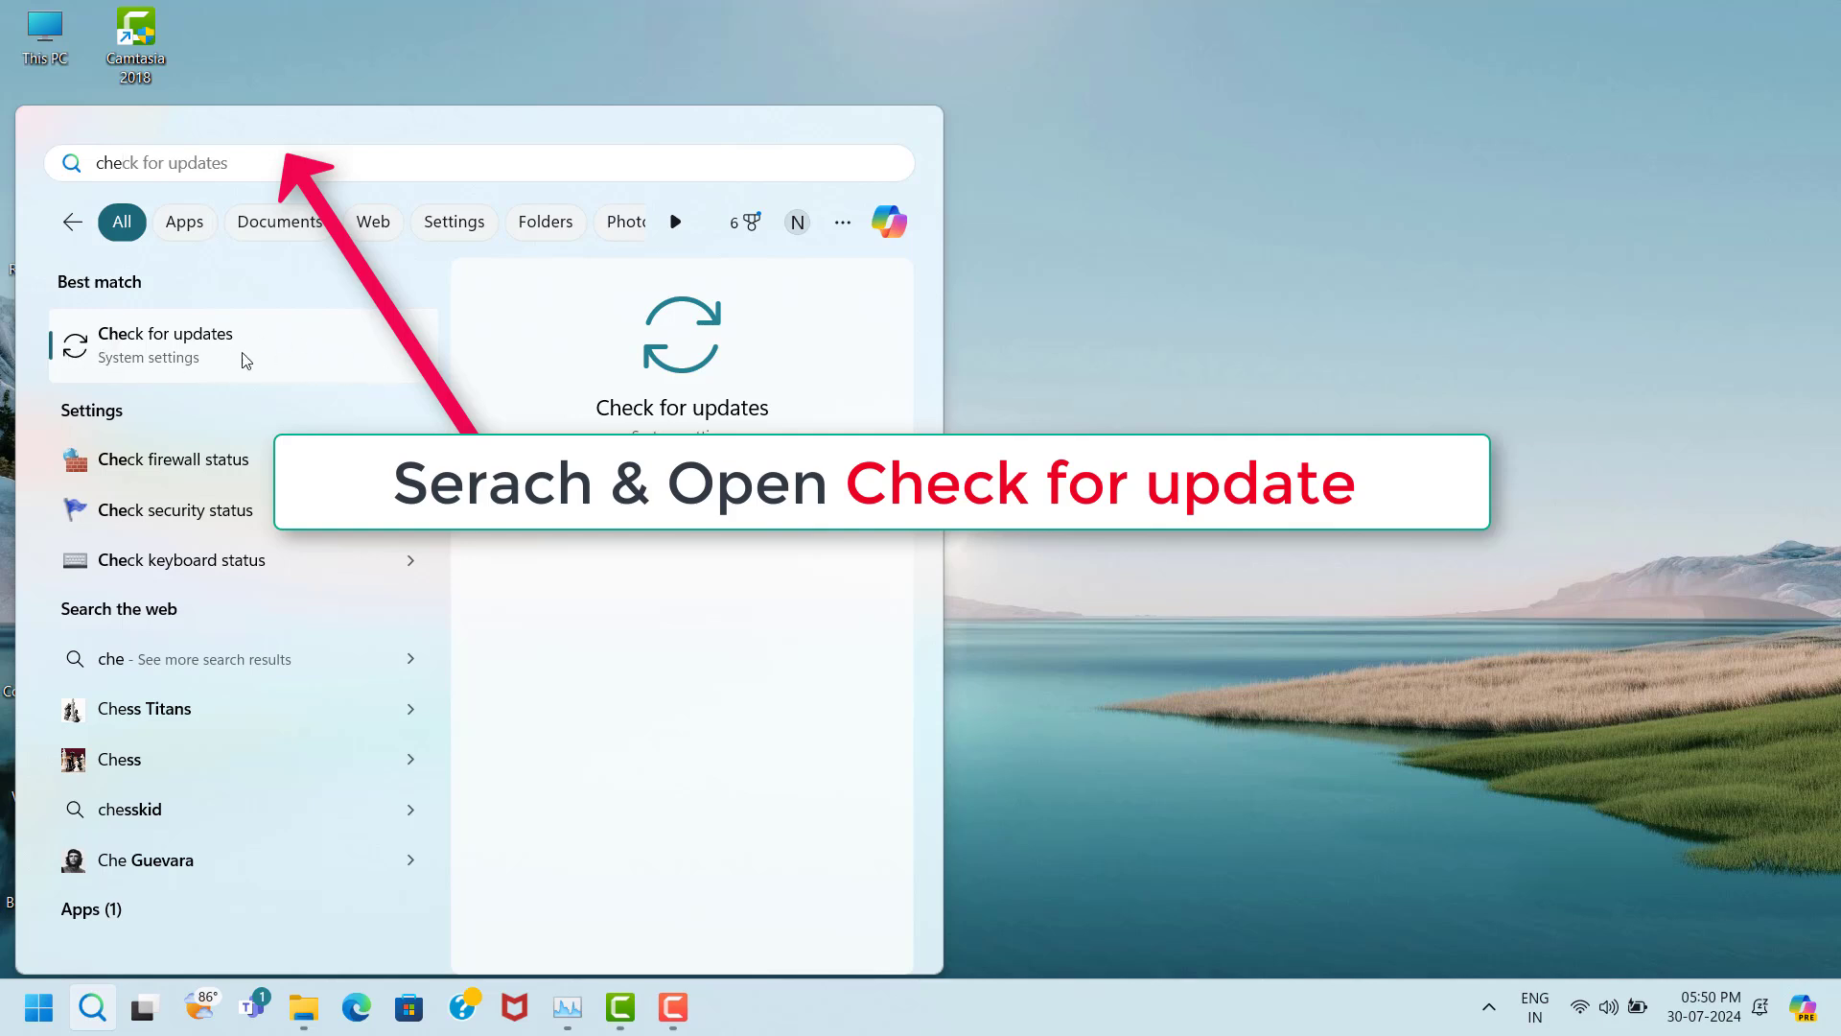
click(276, 359)
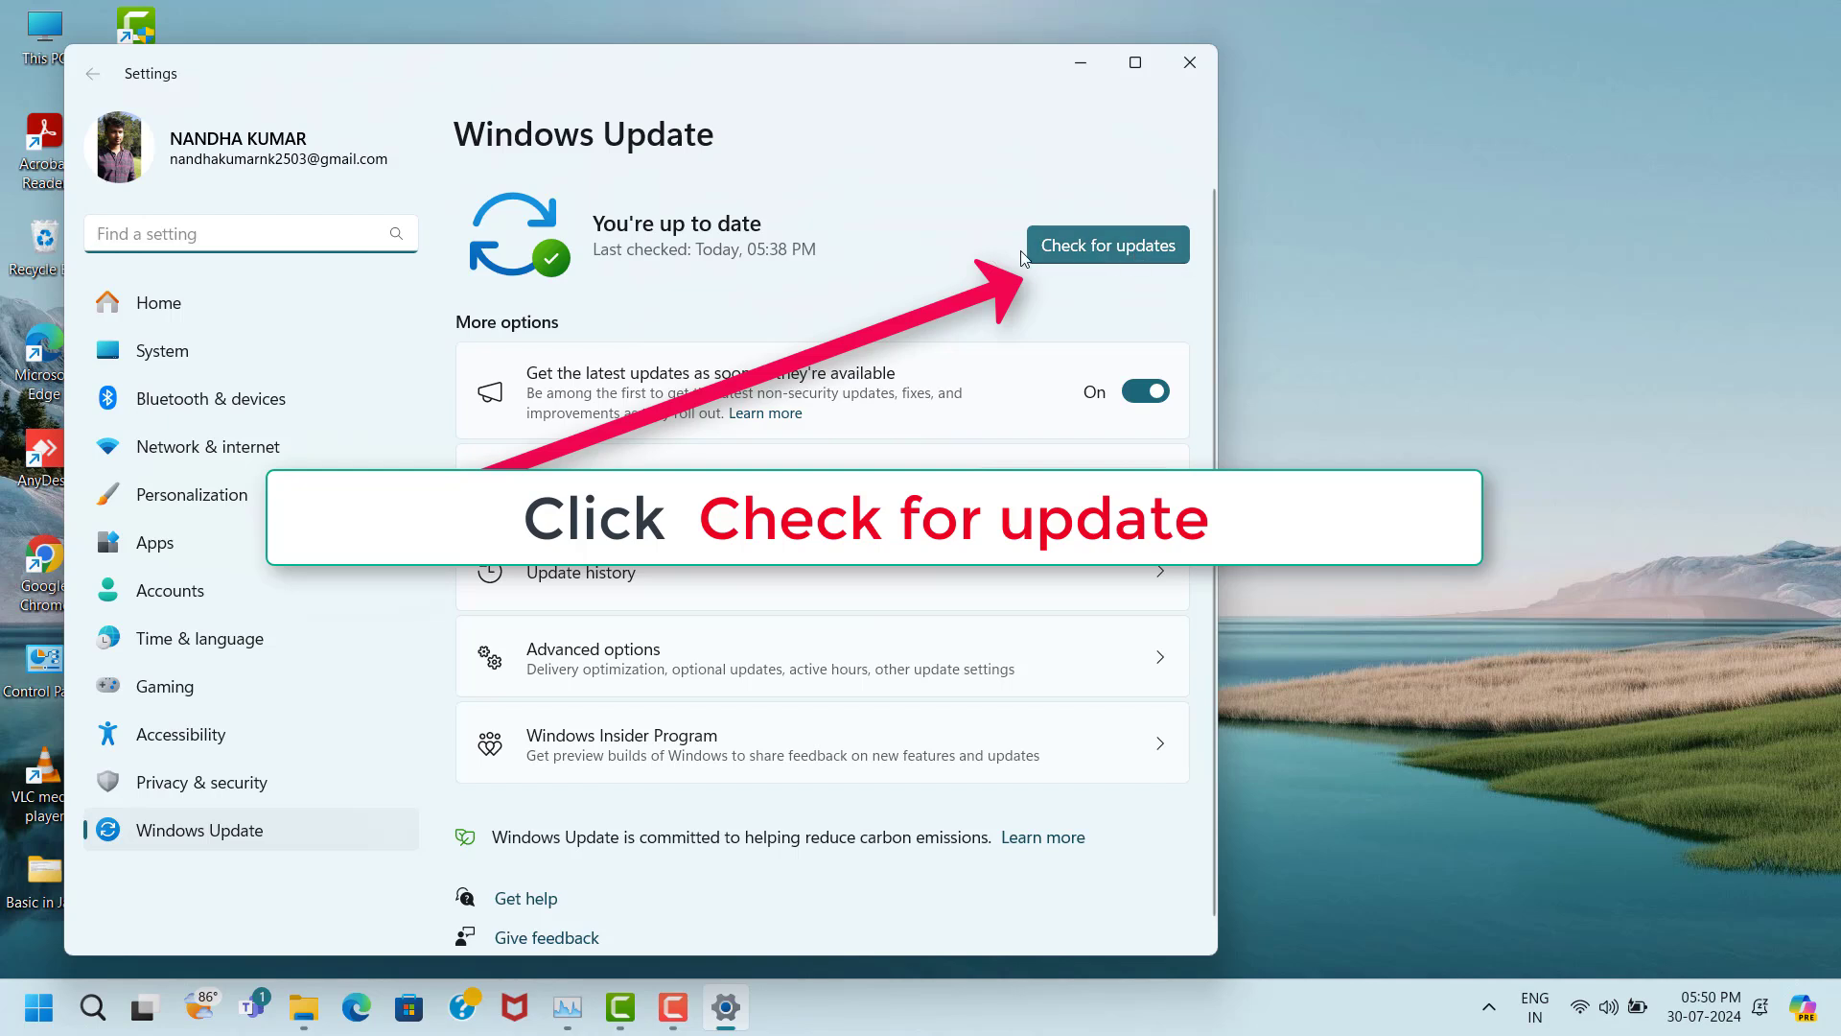
click(1154, 247)
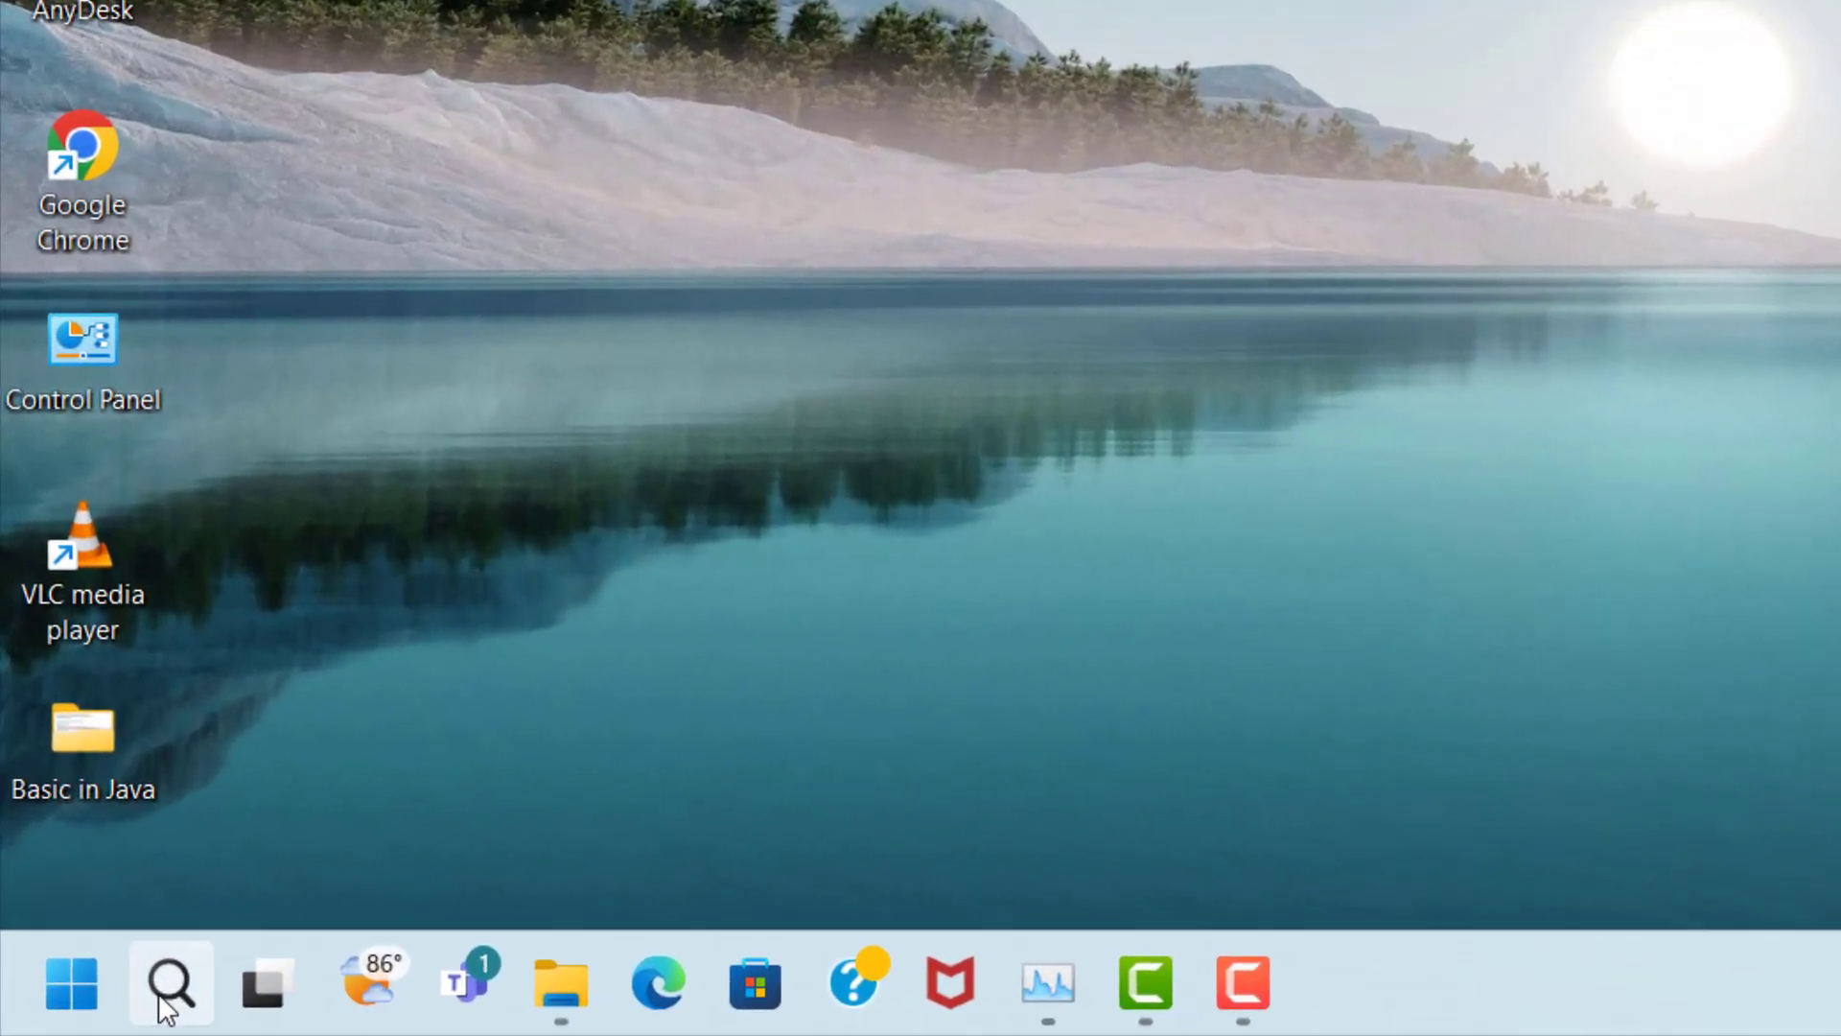
- Search the system for the Game Mode settings, open them and turn on Game Mode
click(168, 997)
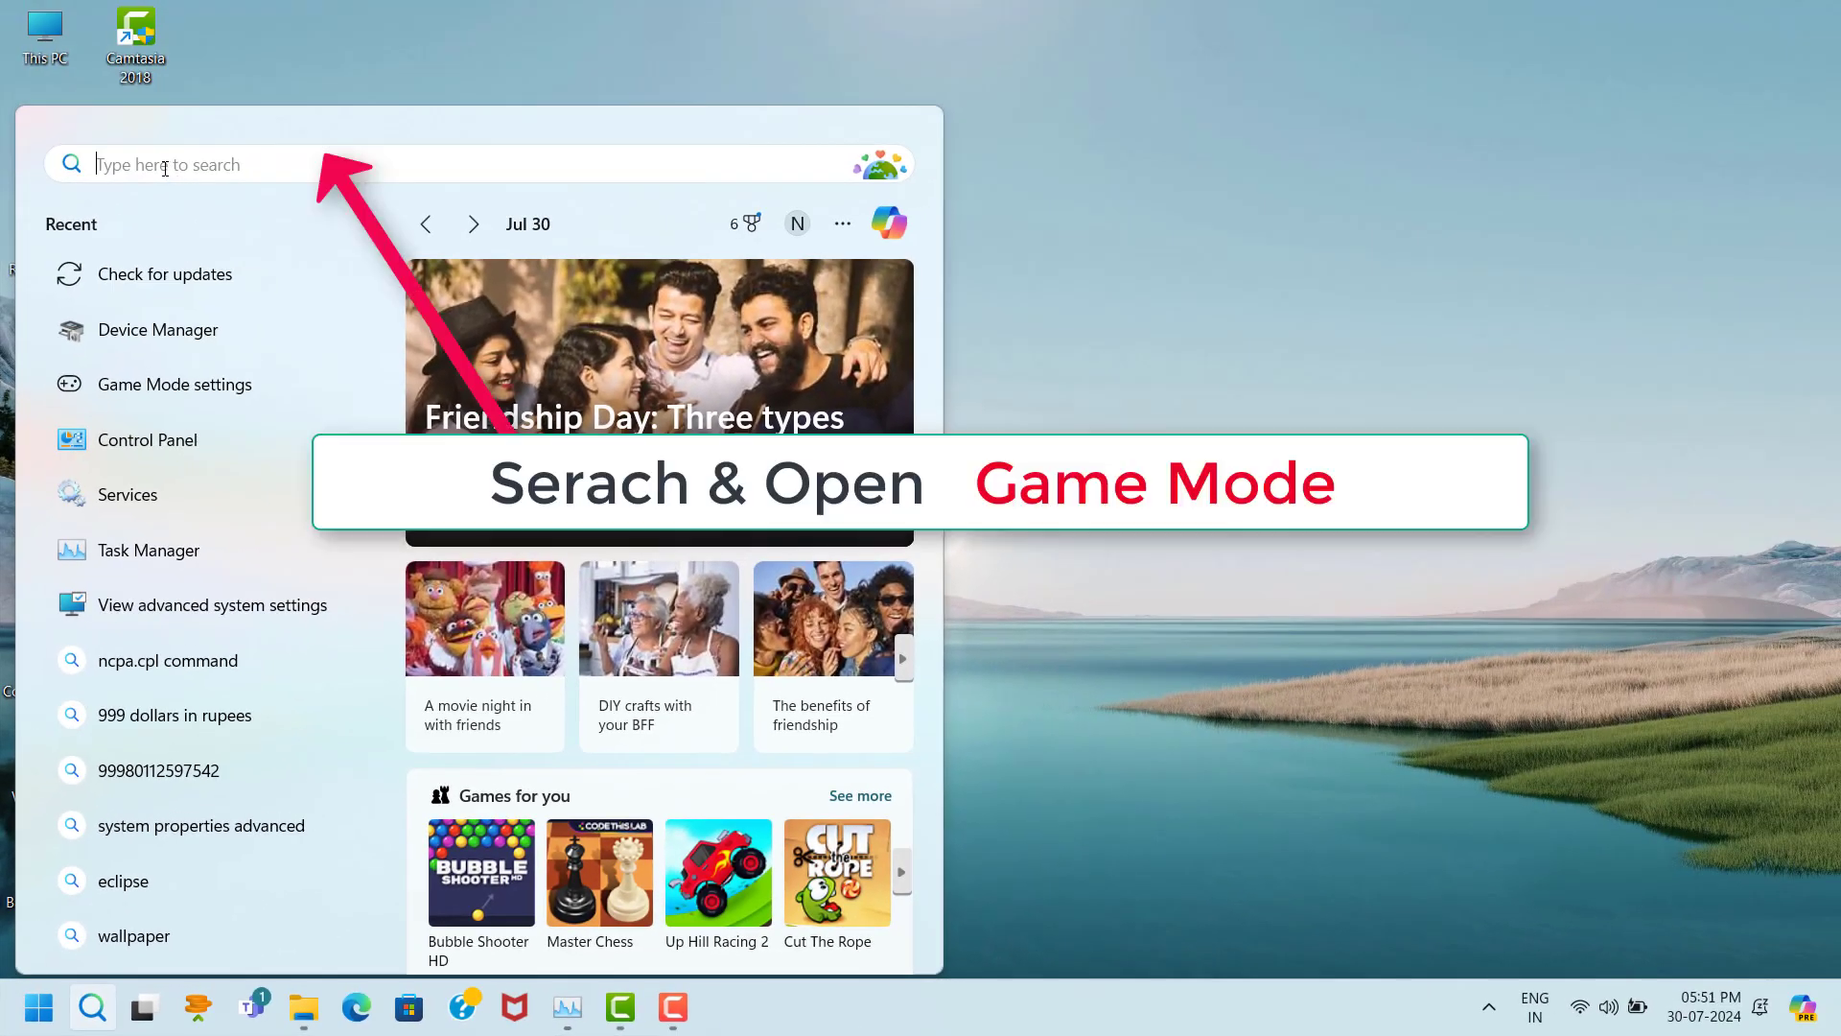
text(game)
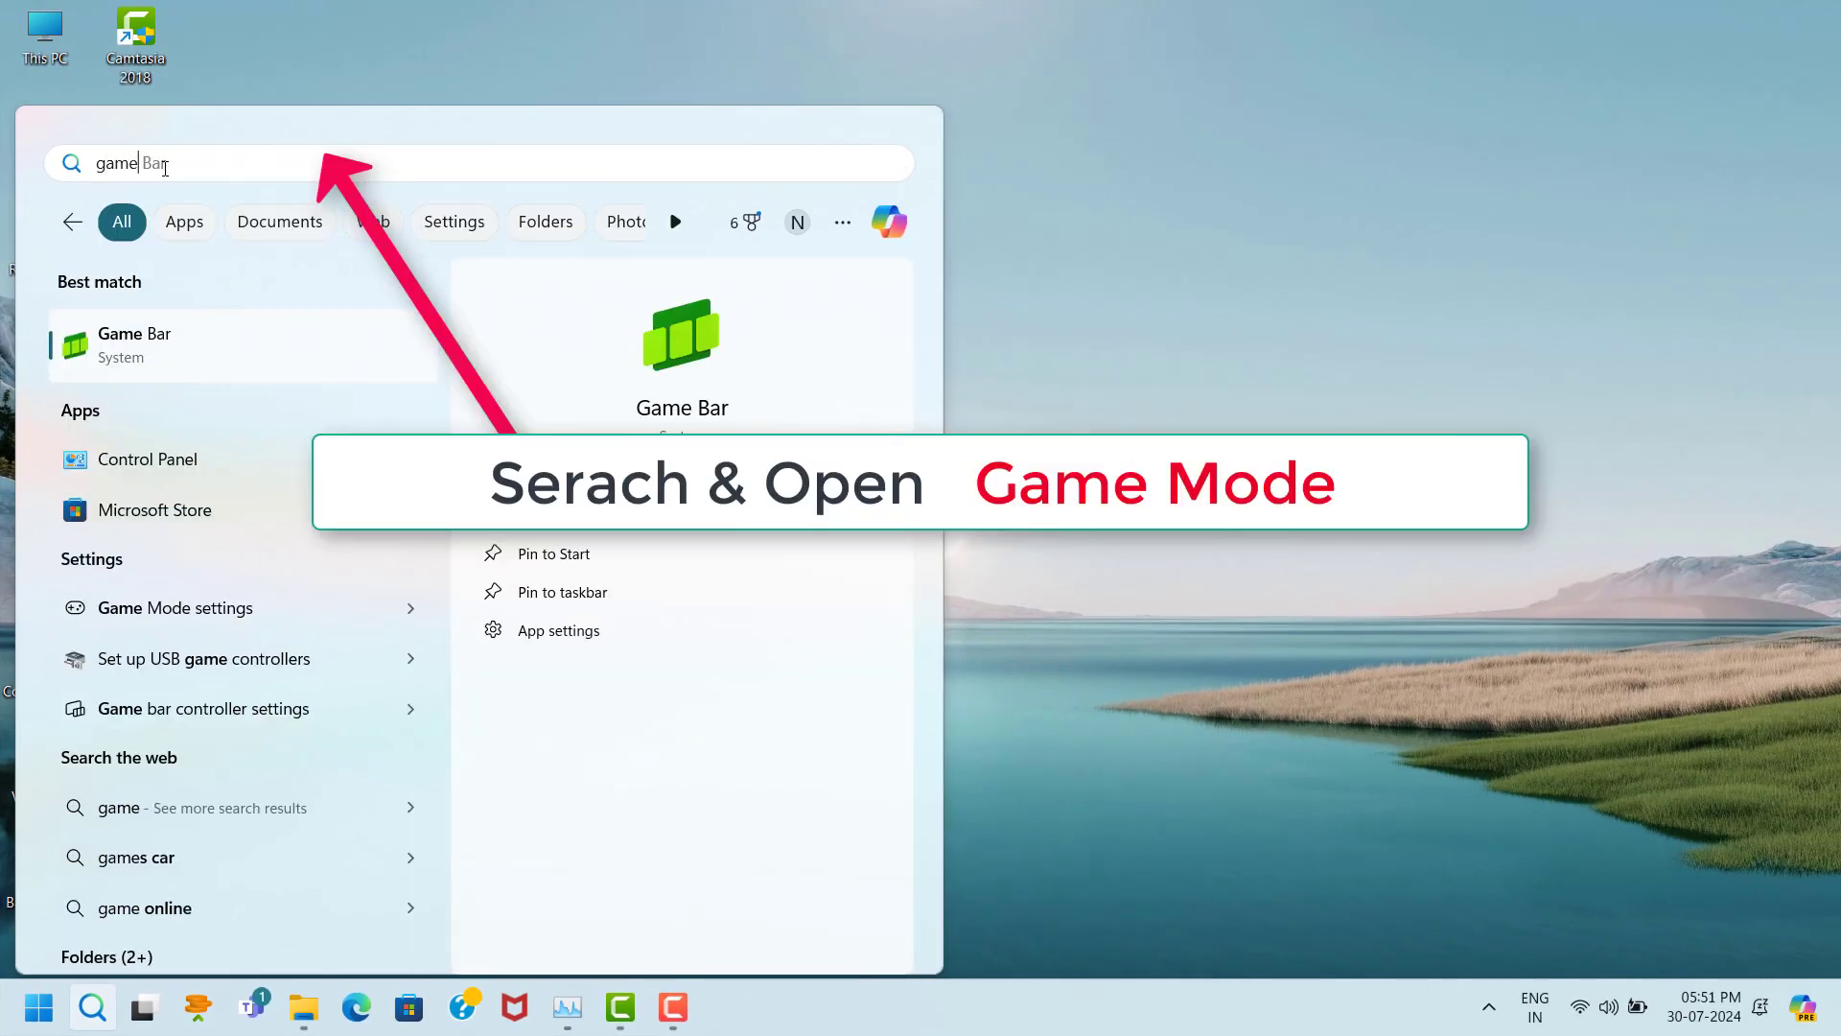
text( m)
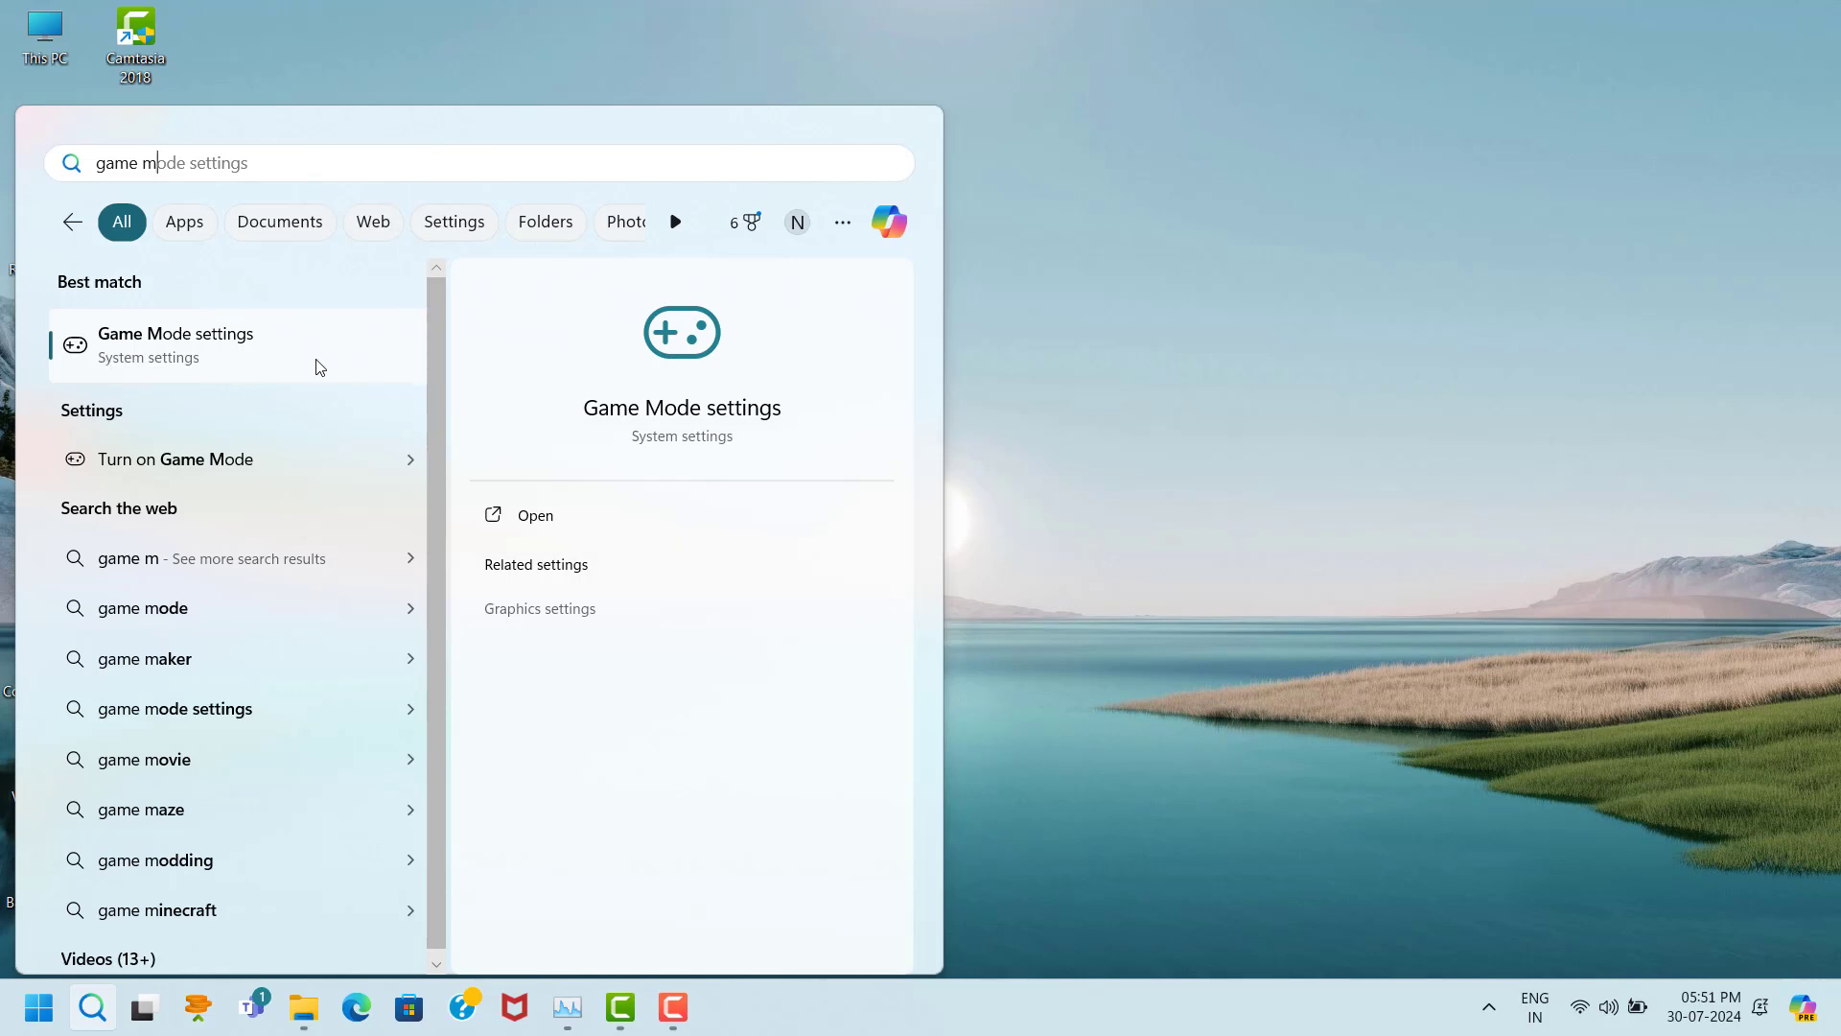
click(242, 367)
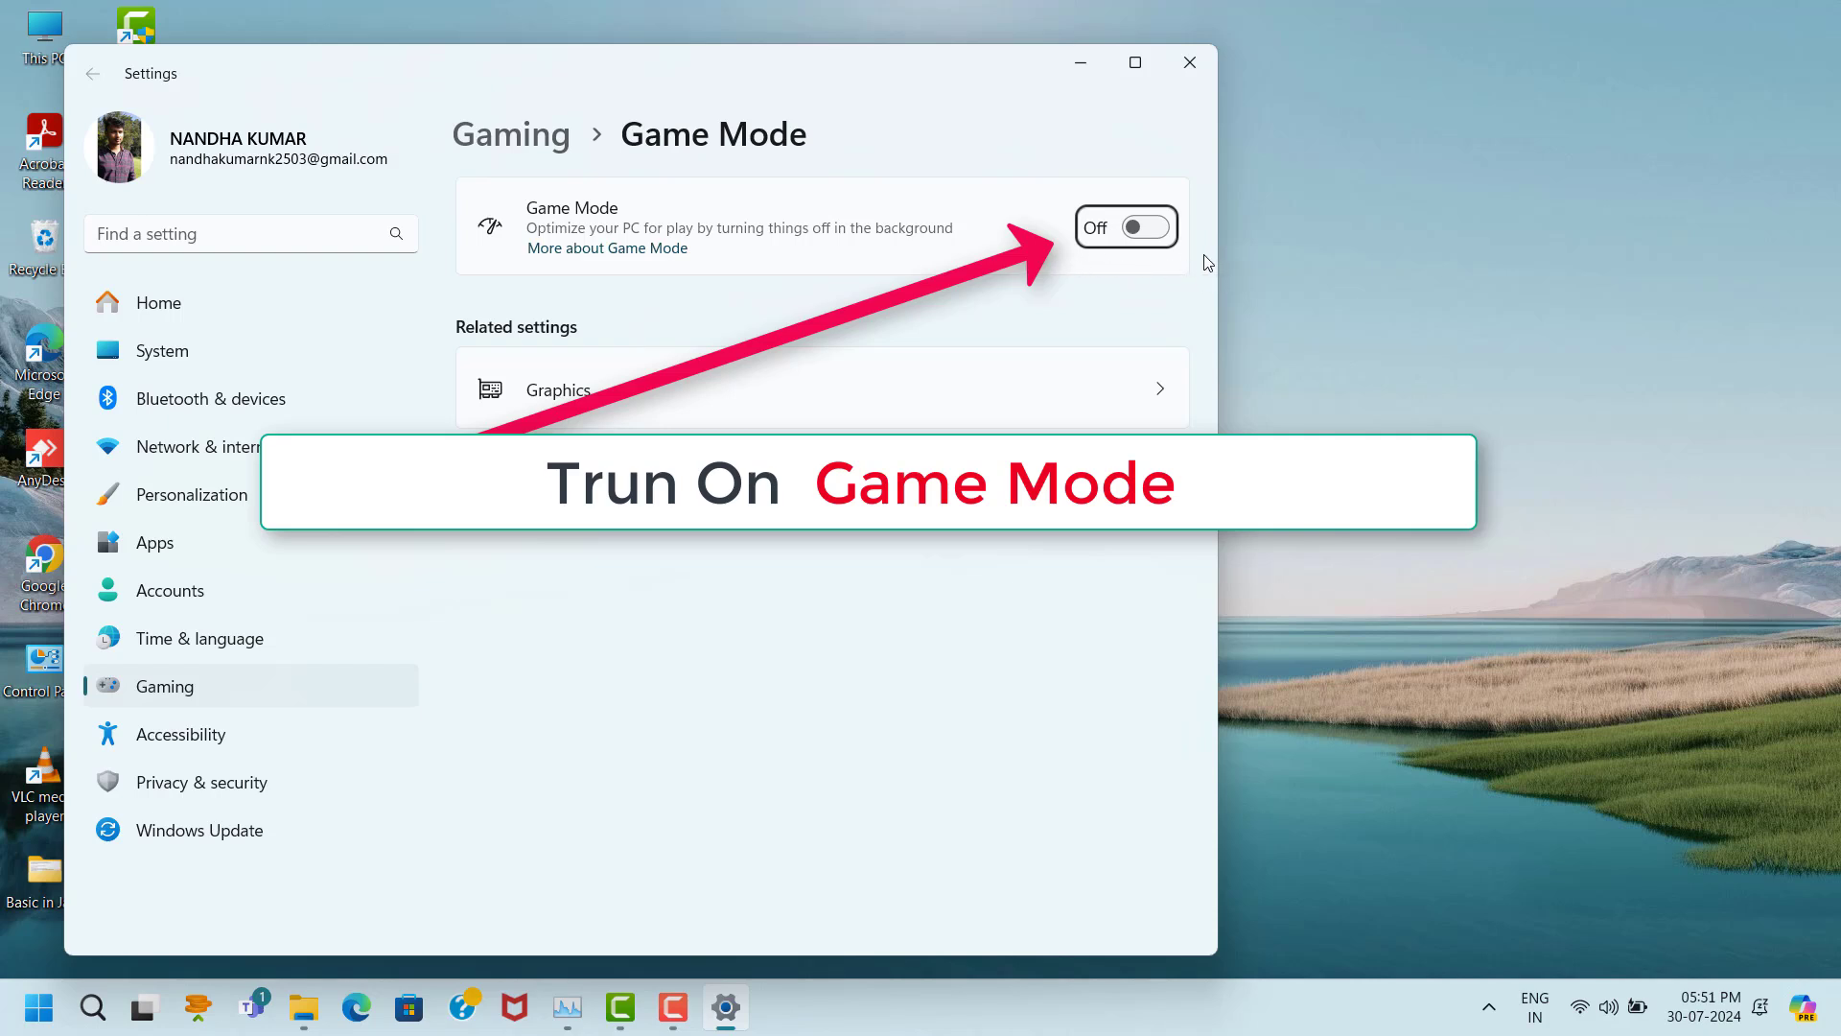
click(1147, 230)
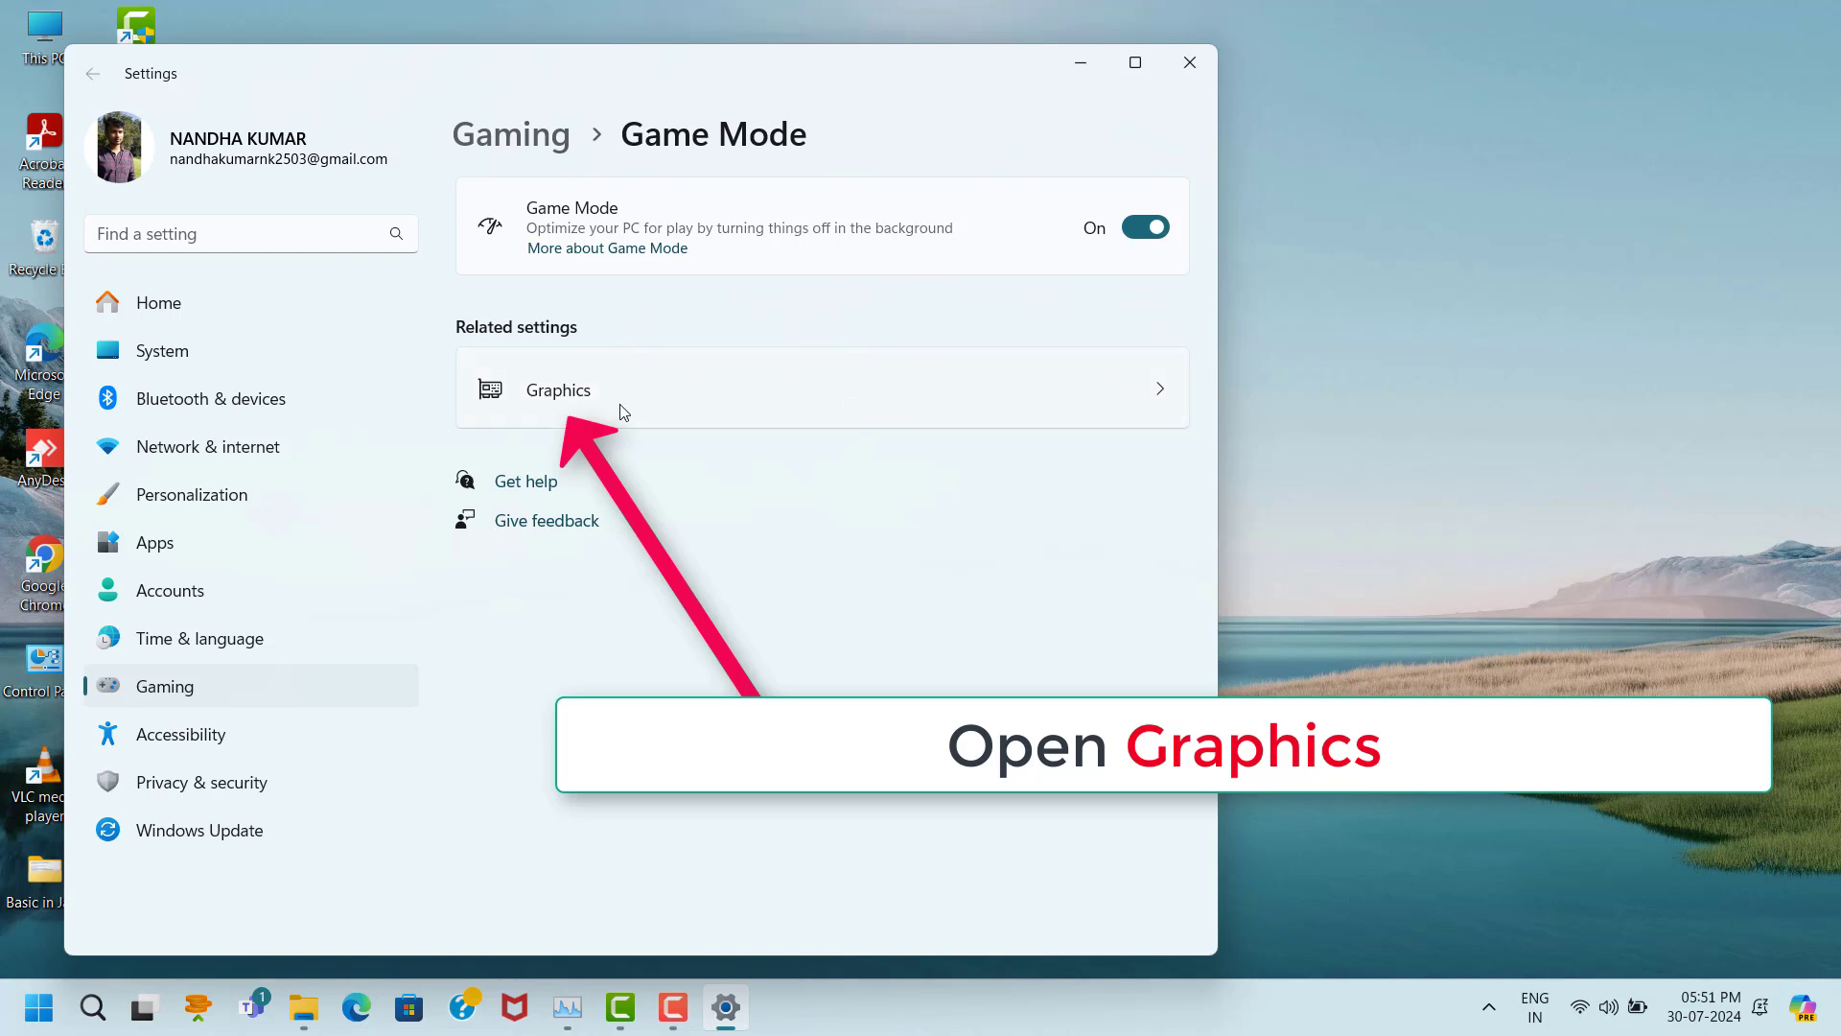
- Turn on Optimizations for windowed games in the default graphics settings
click(727, 403)
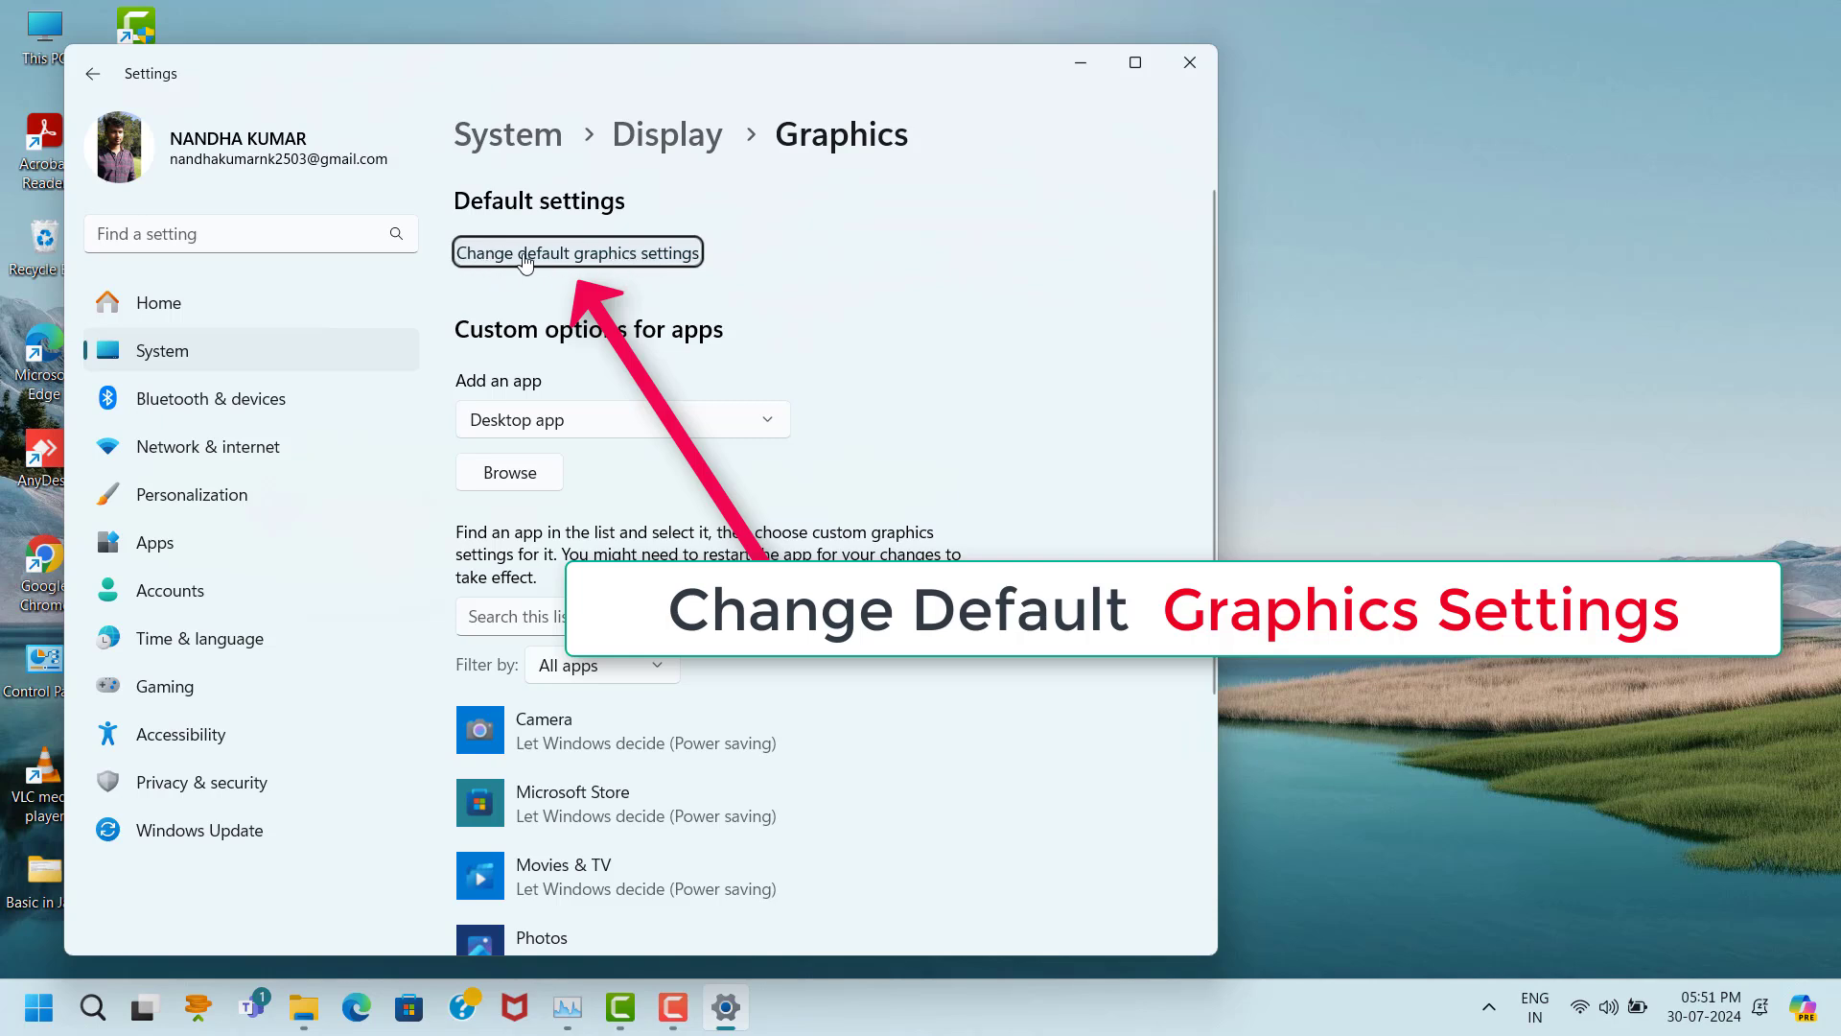
click(592, 264)
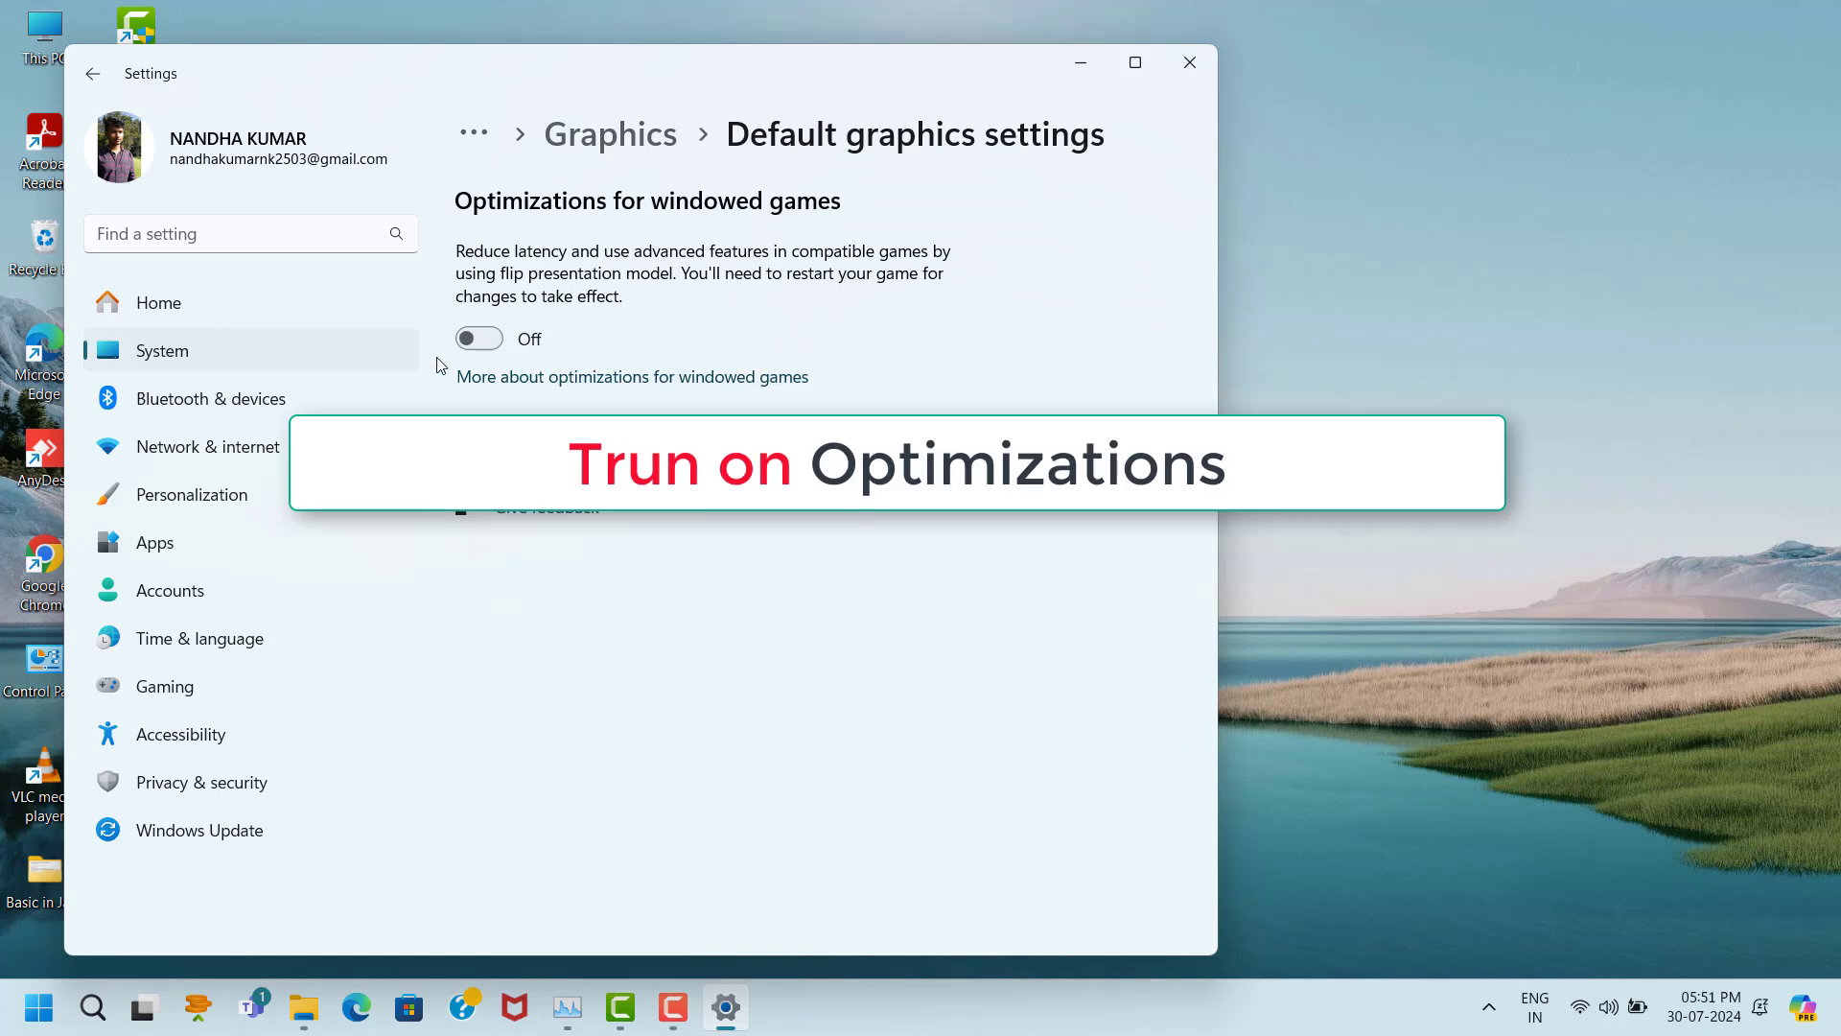
click(495, 345)
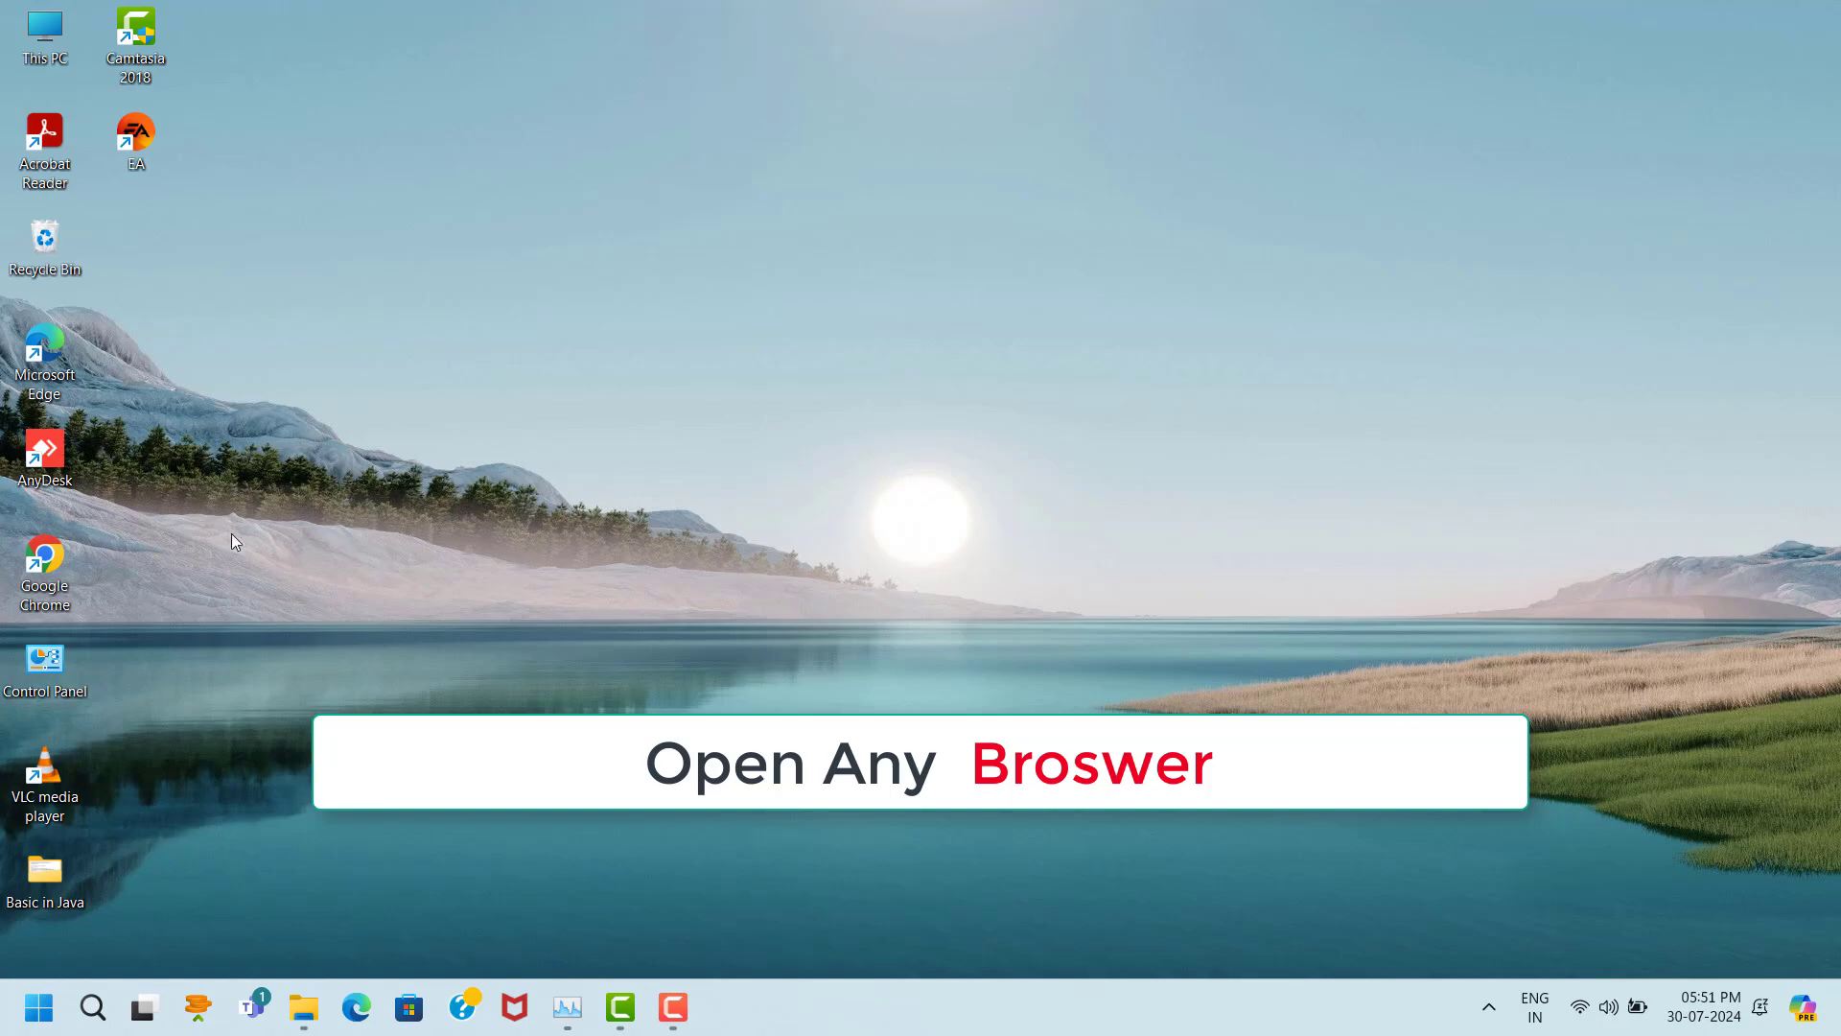
- Switch to Google Chrome and search Google for "directx setup"
double_click(77, 552)
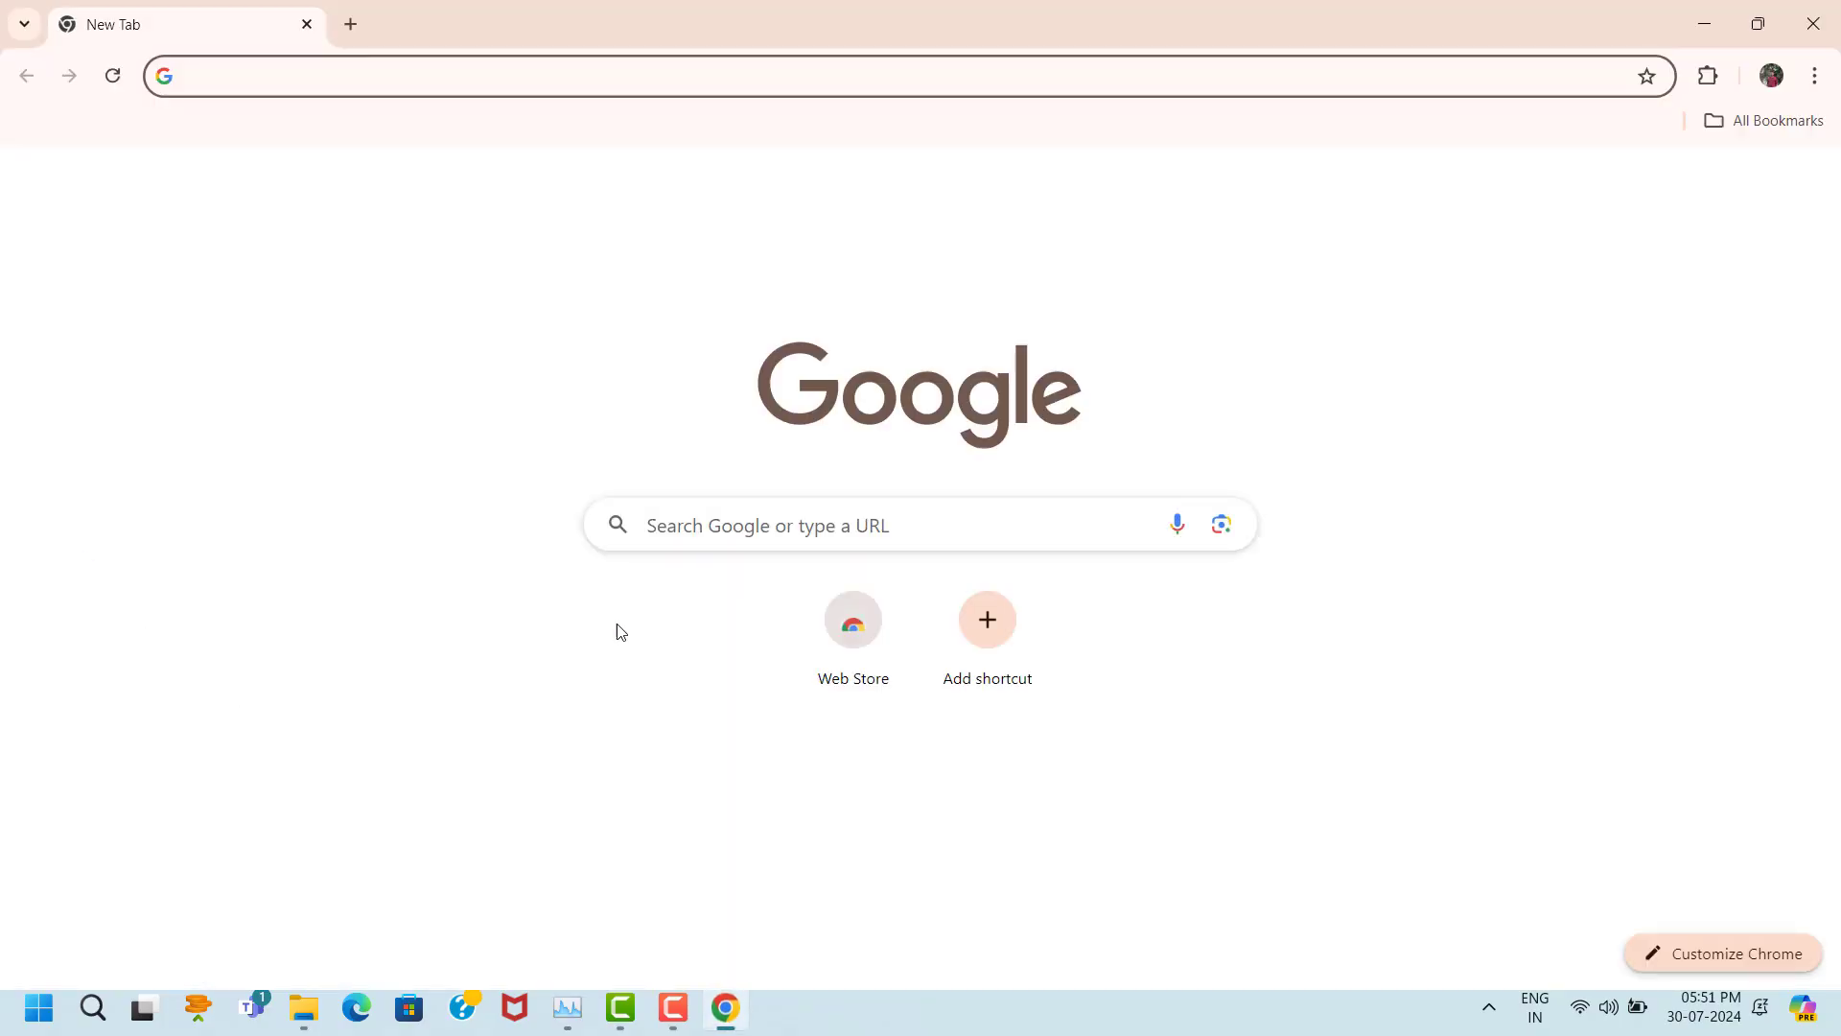
click(703, 537)
text(directx setup)
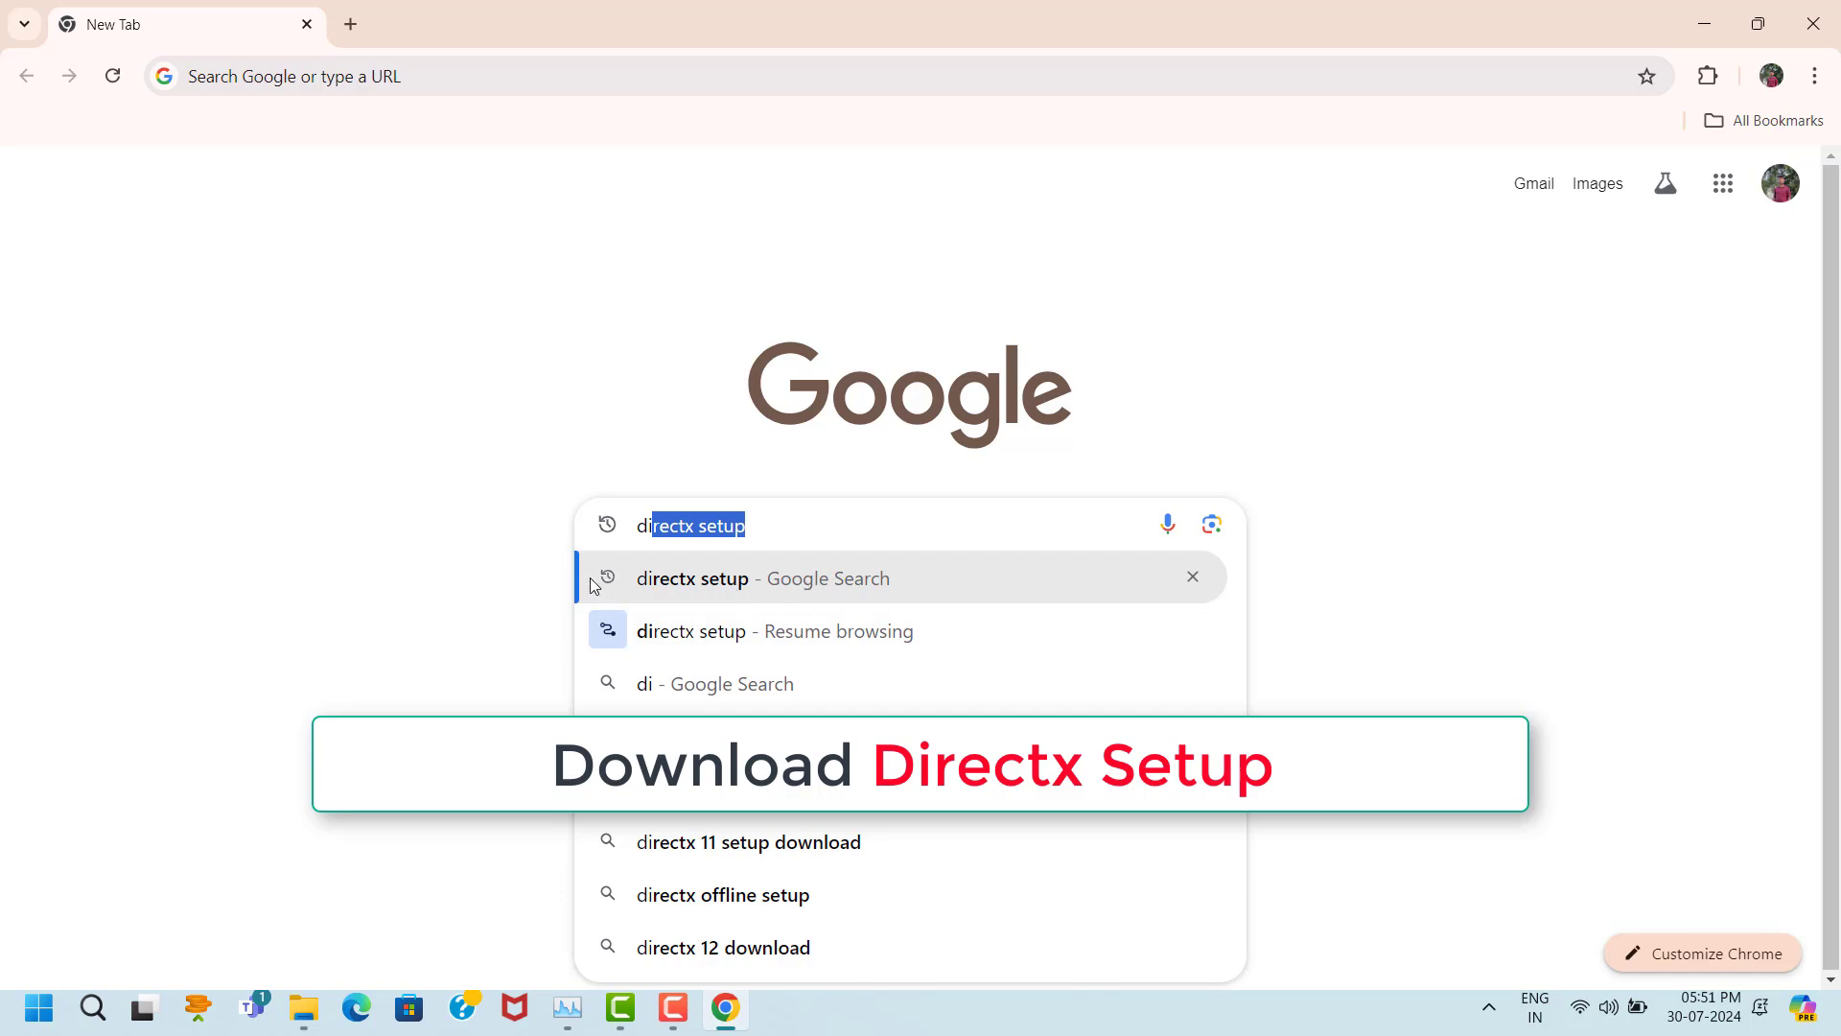
click(723, 593)
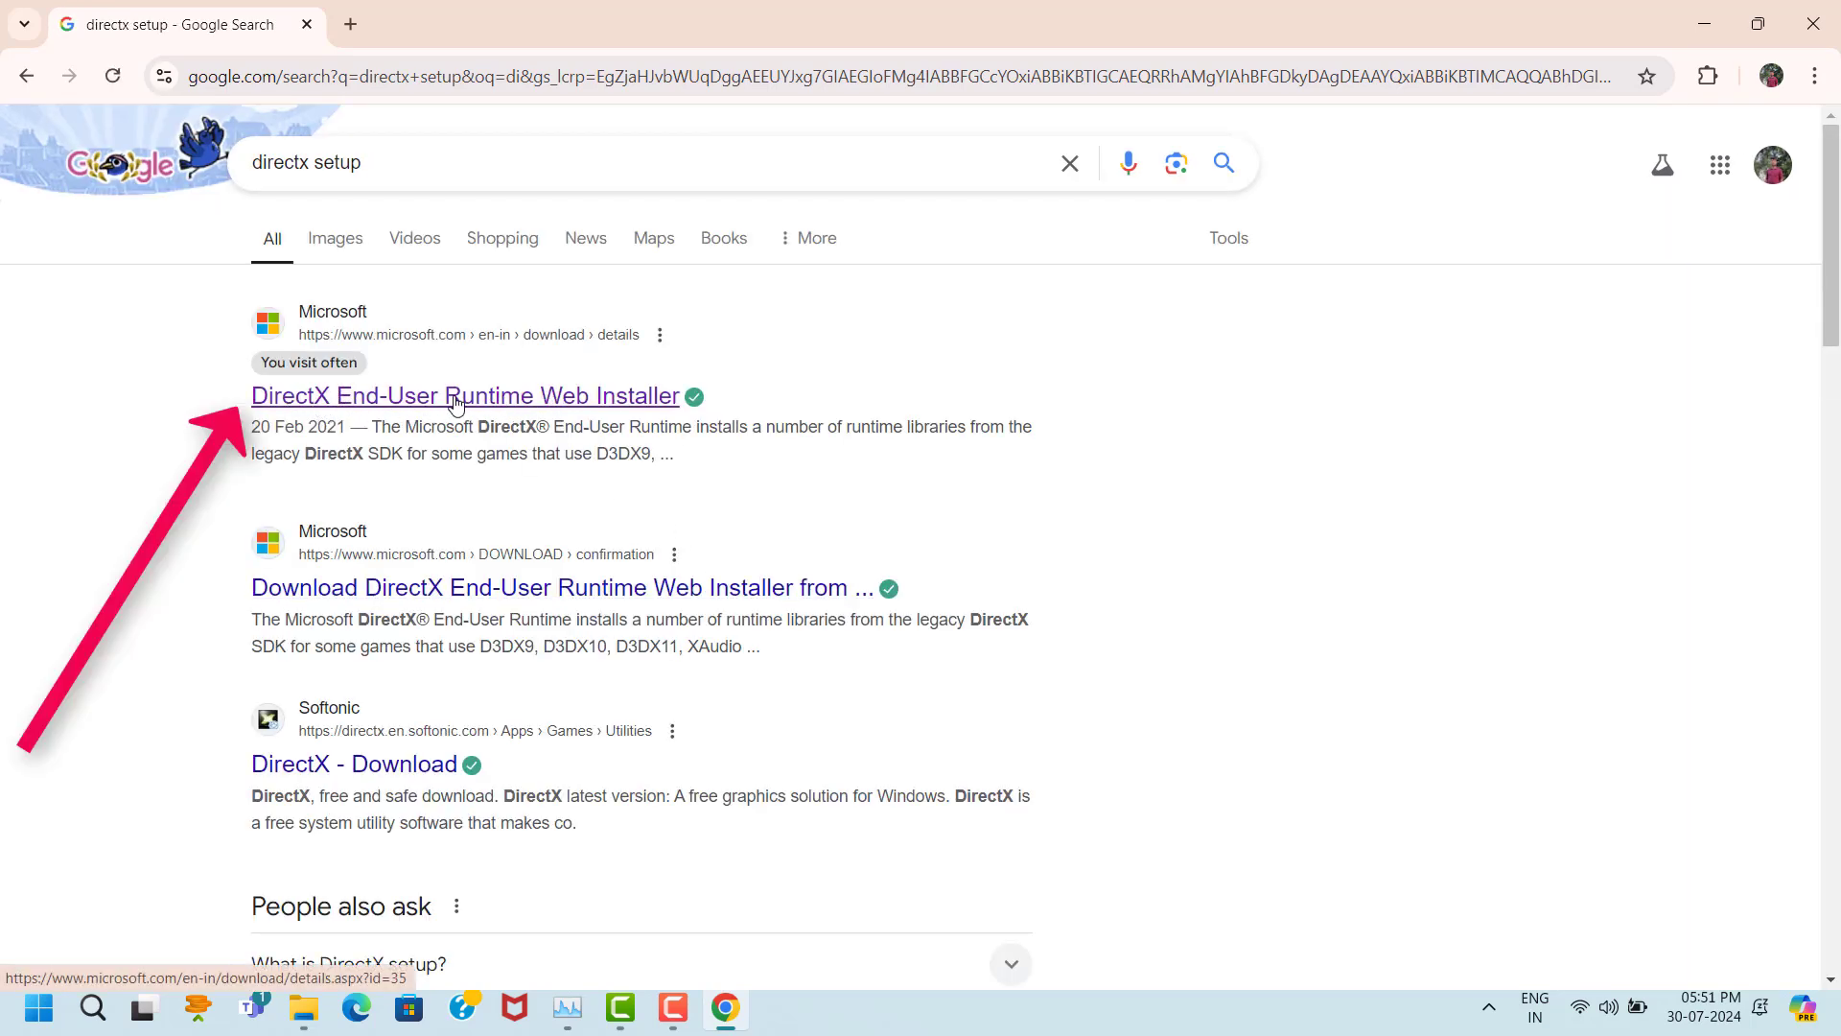
- Download the English dxwebsetup.exe from Microsoft's DirectX End-User Runtime Web Installer page
click(511, 414)
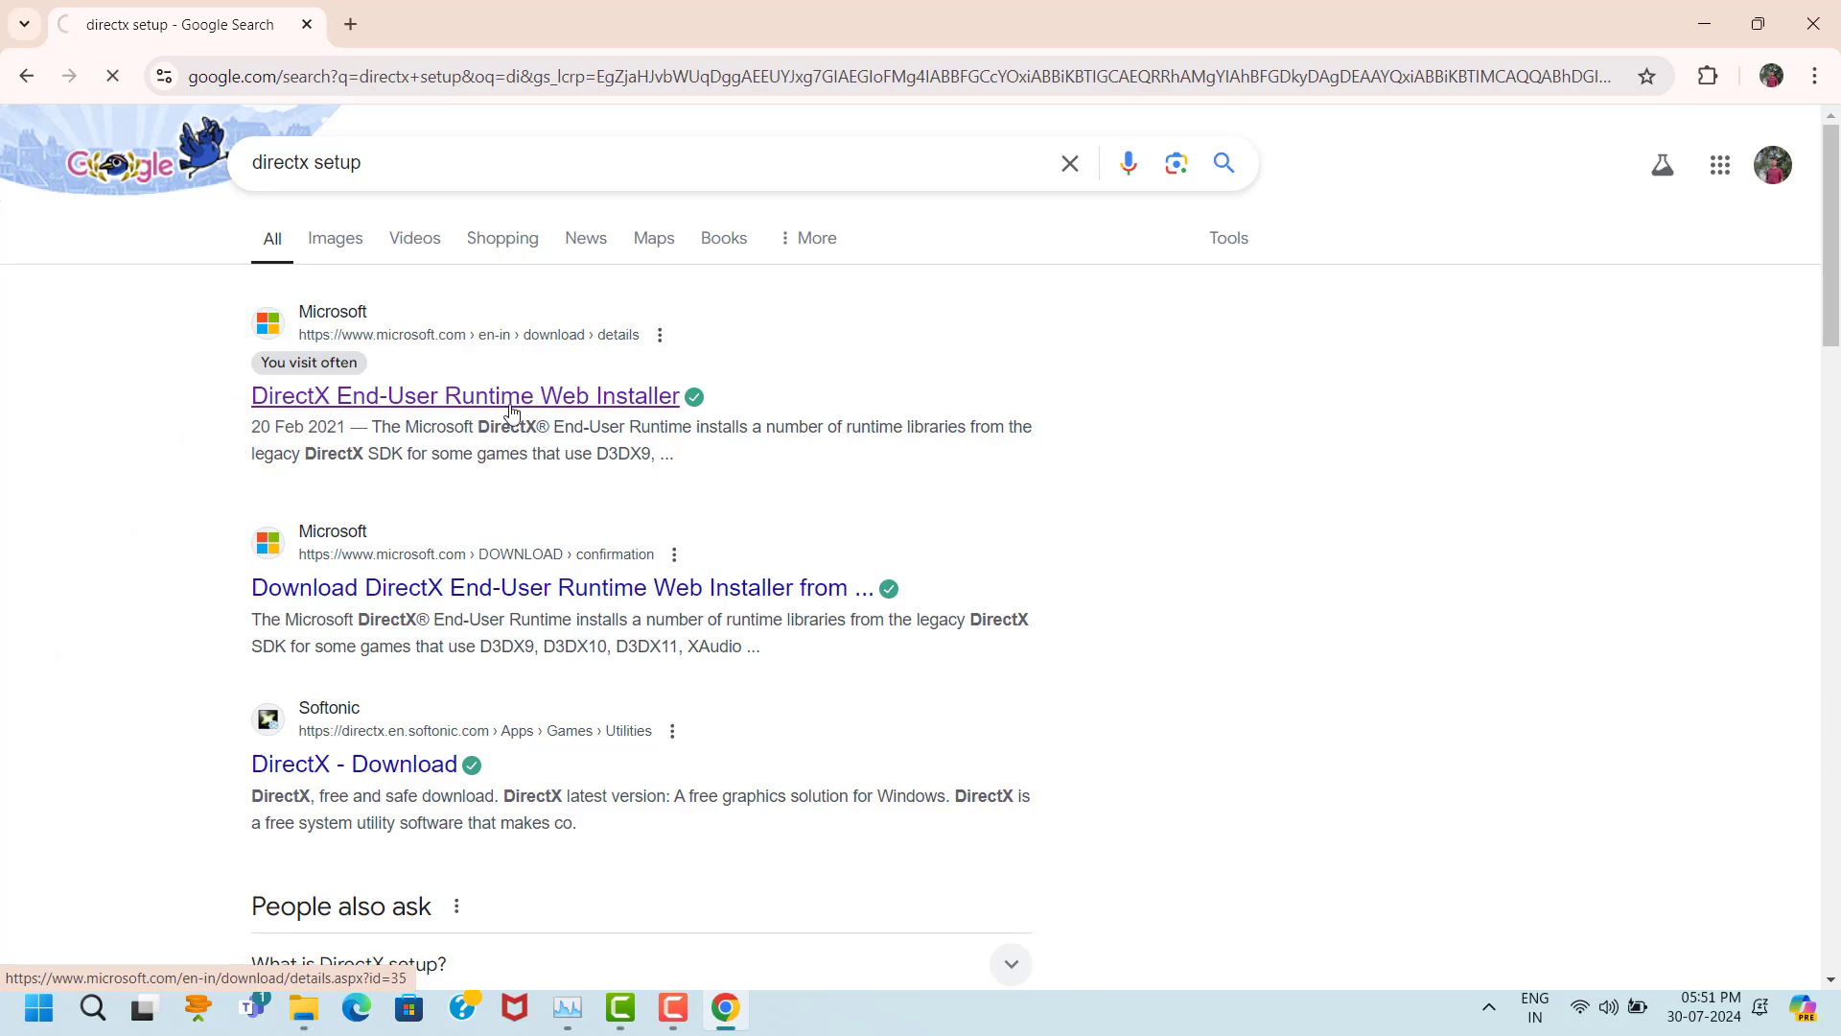
scroll(1081, 526, down, 5)
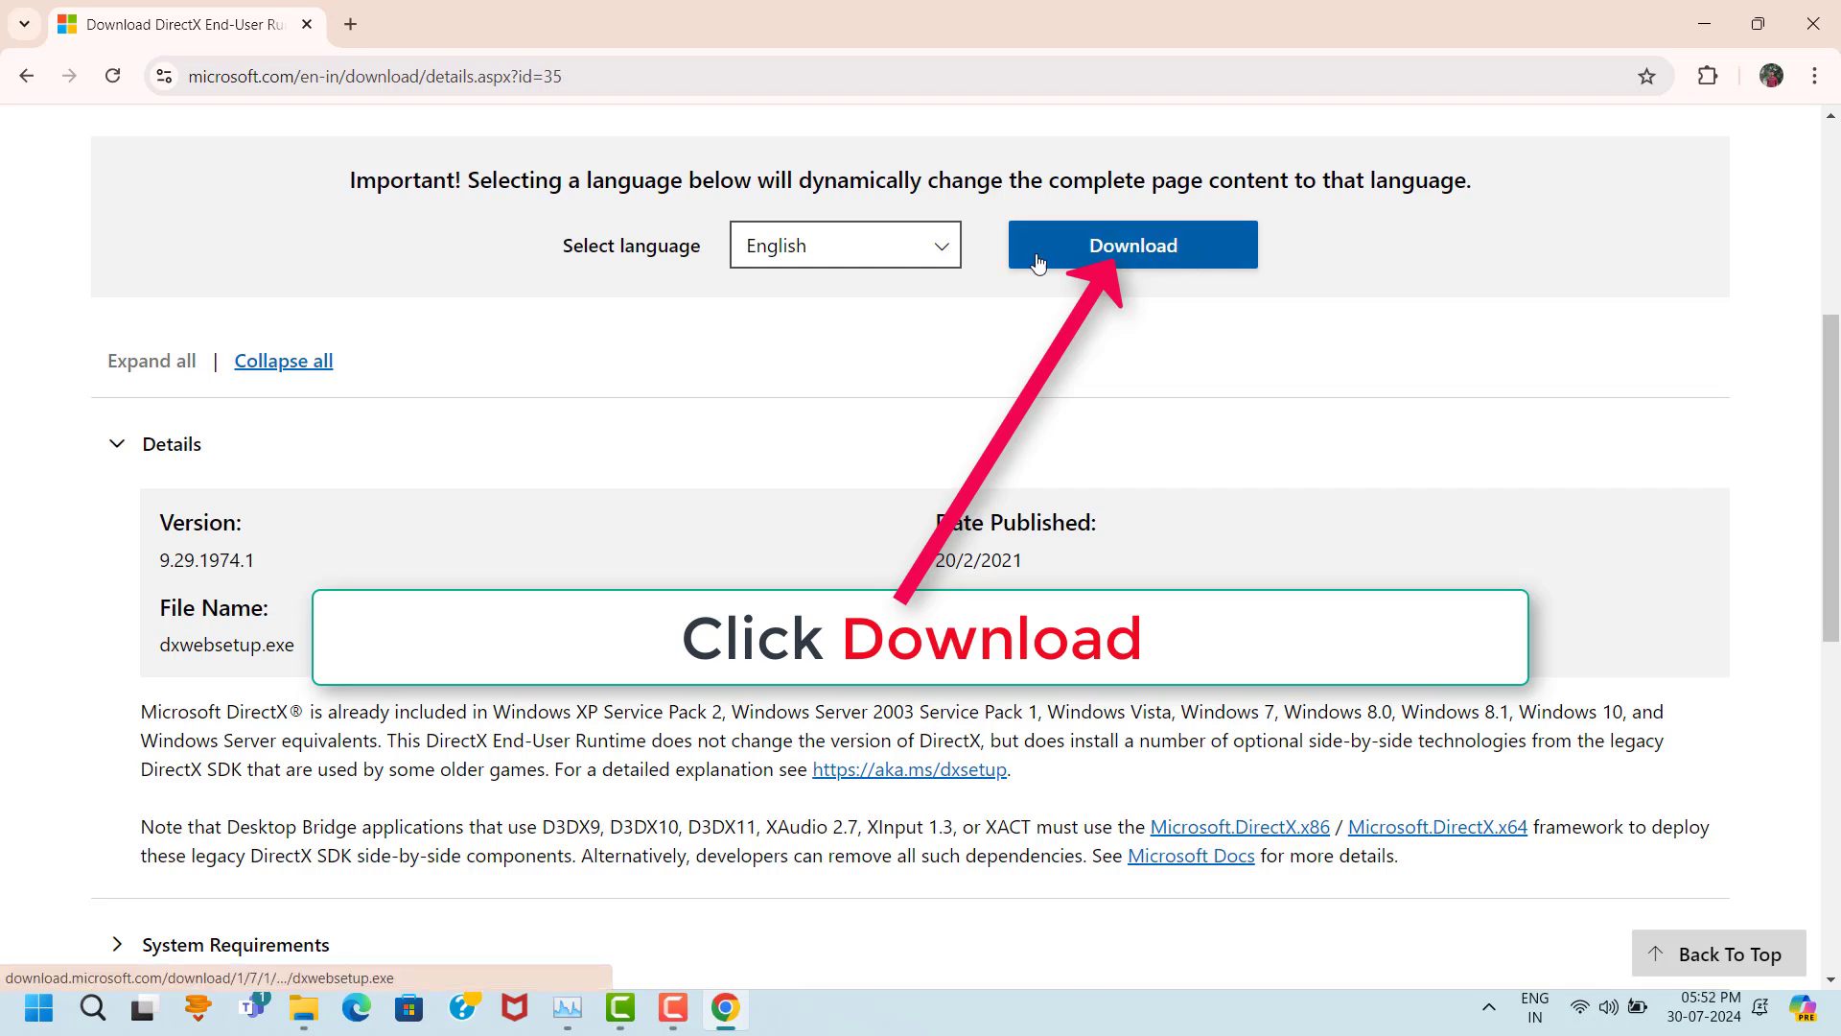
click(1112, 252)
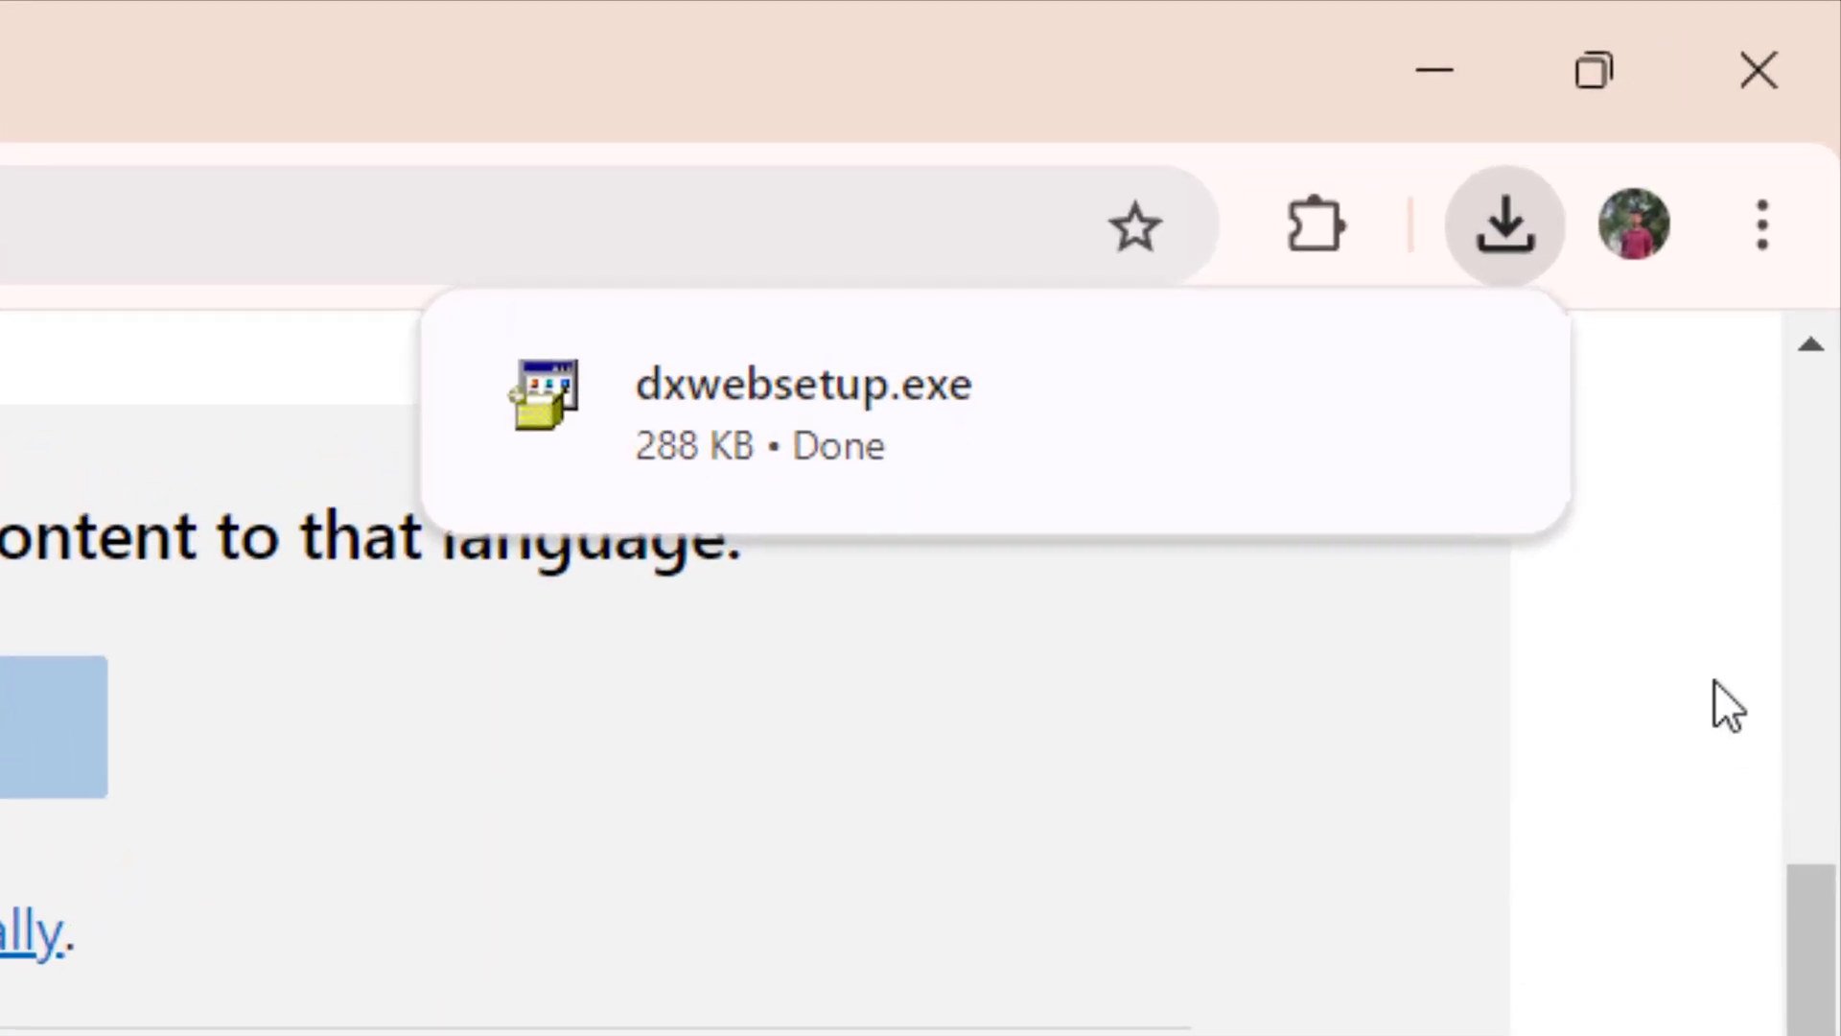
- Run the downloaded dxwebsetup.exe, accept the DirectX license agreement and continue through the setup wizard
click(1458, 387)
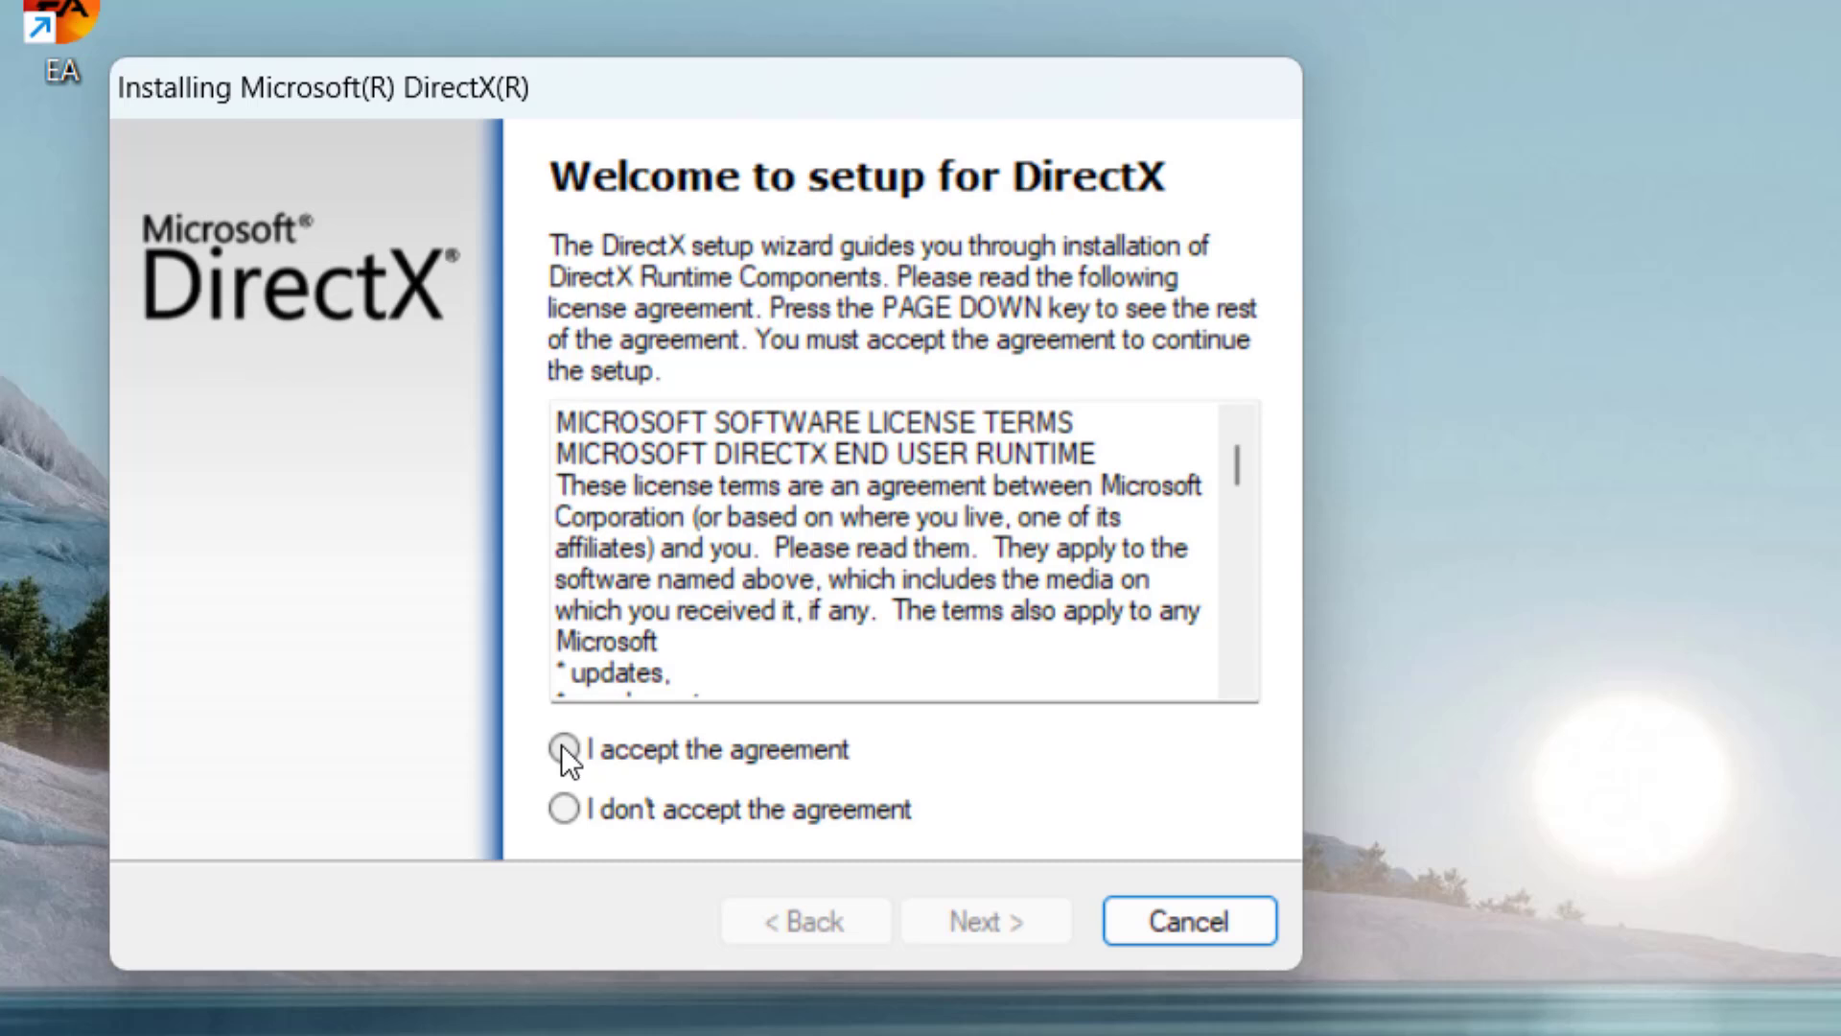
click(564, 748)
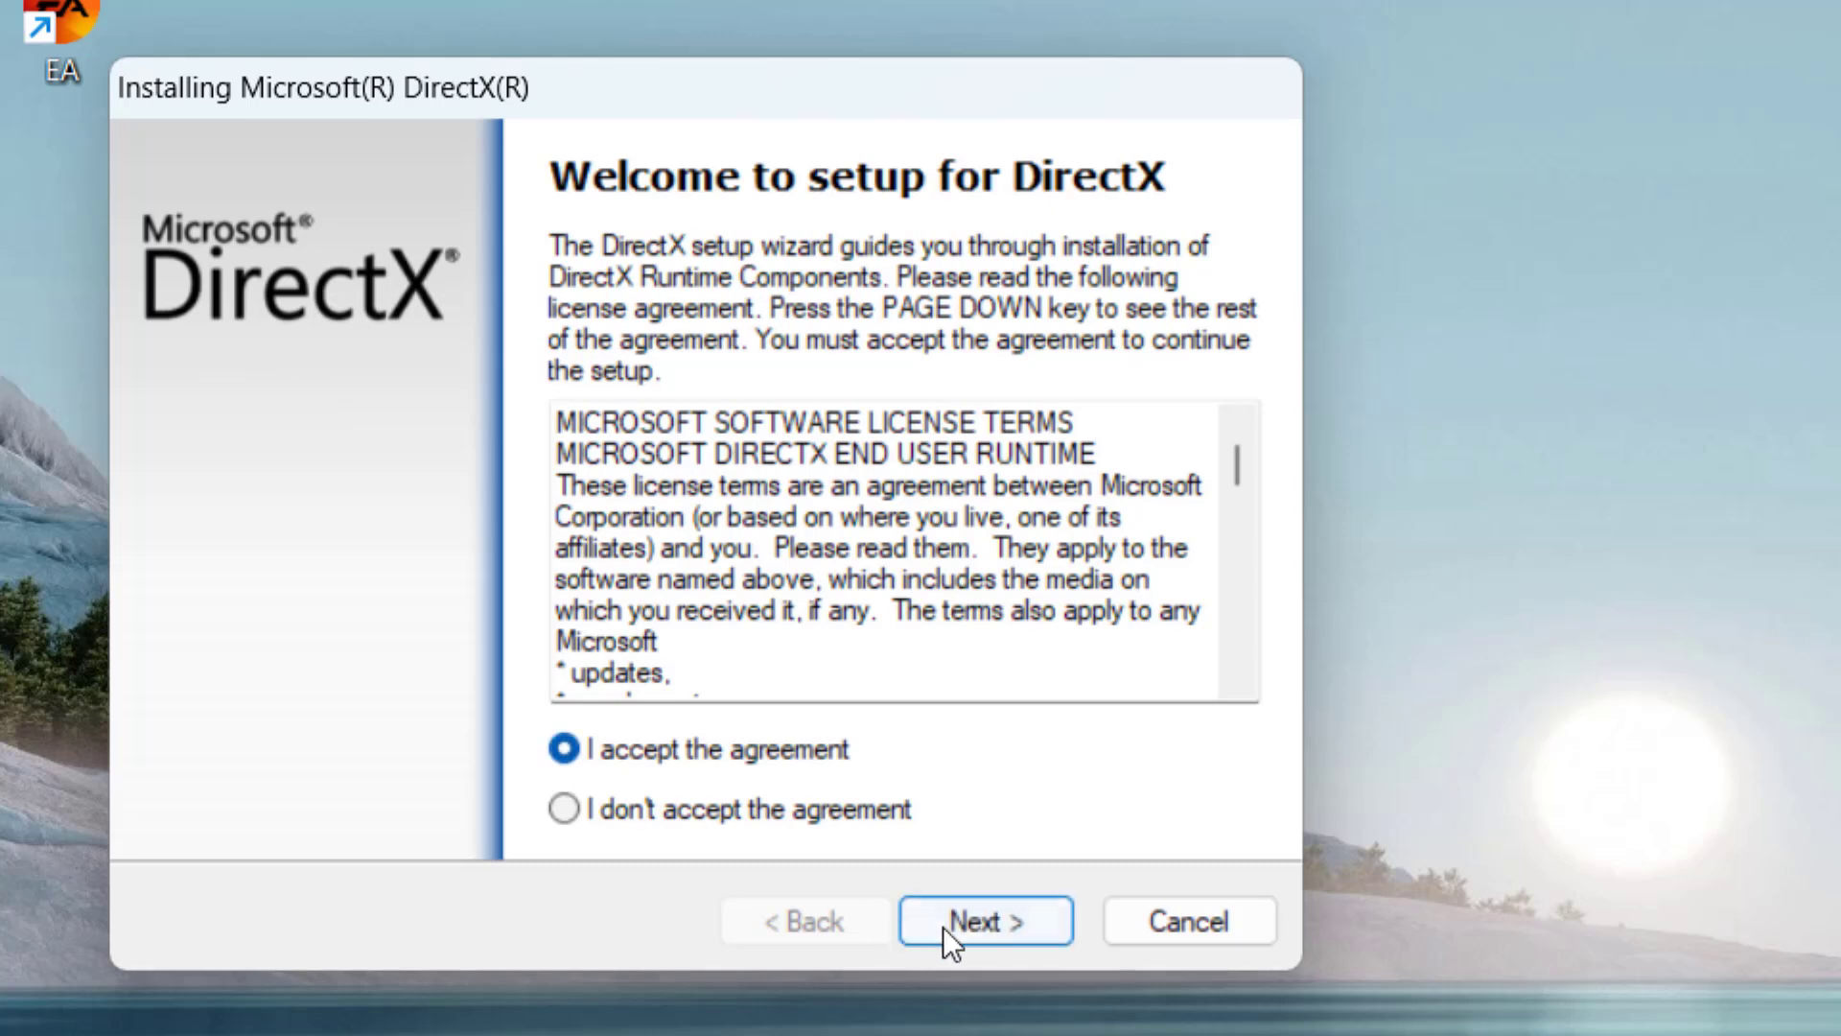
click(942, 926)
click(980, 930)
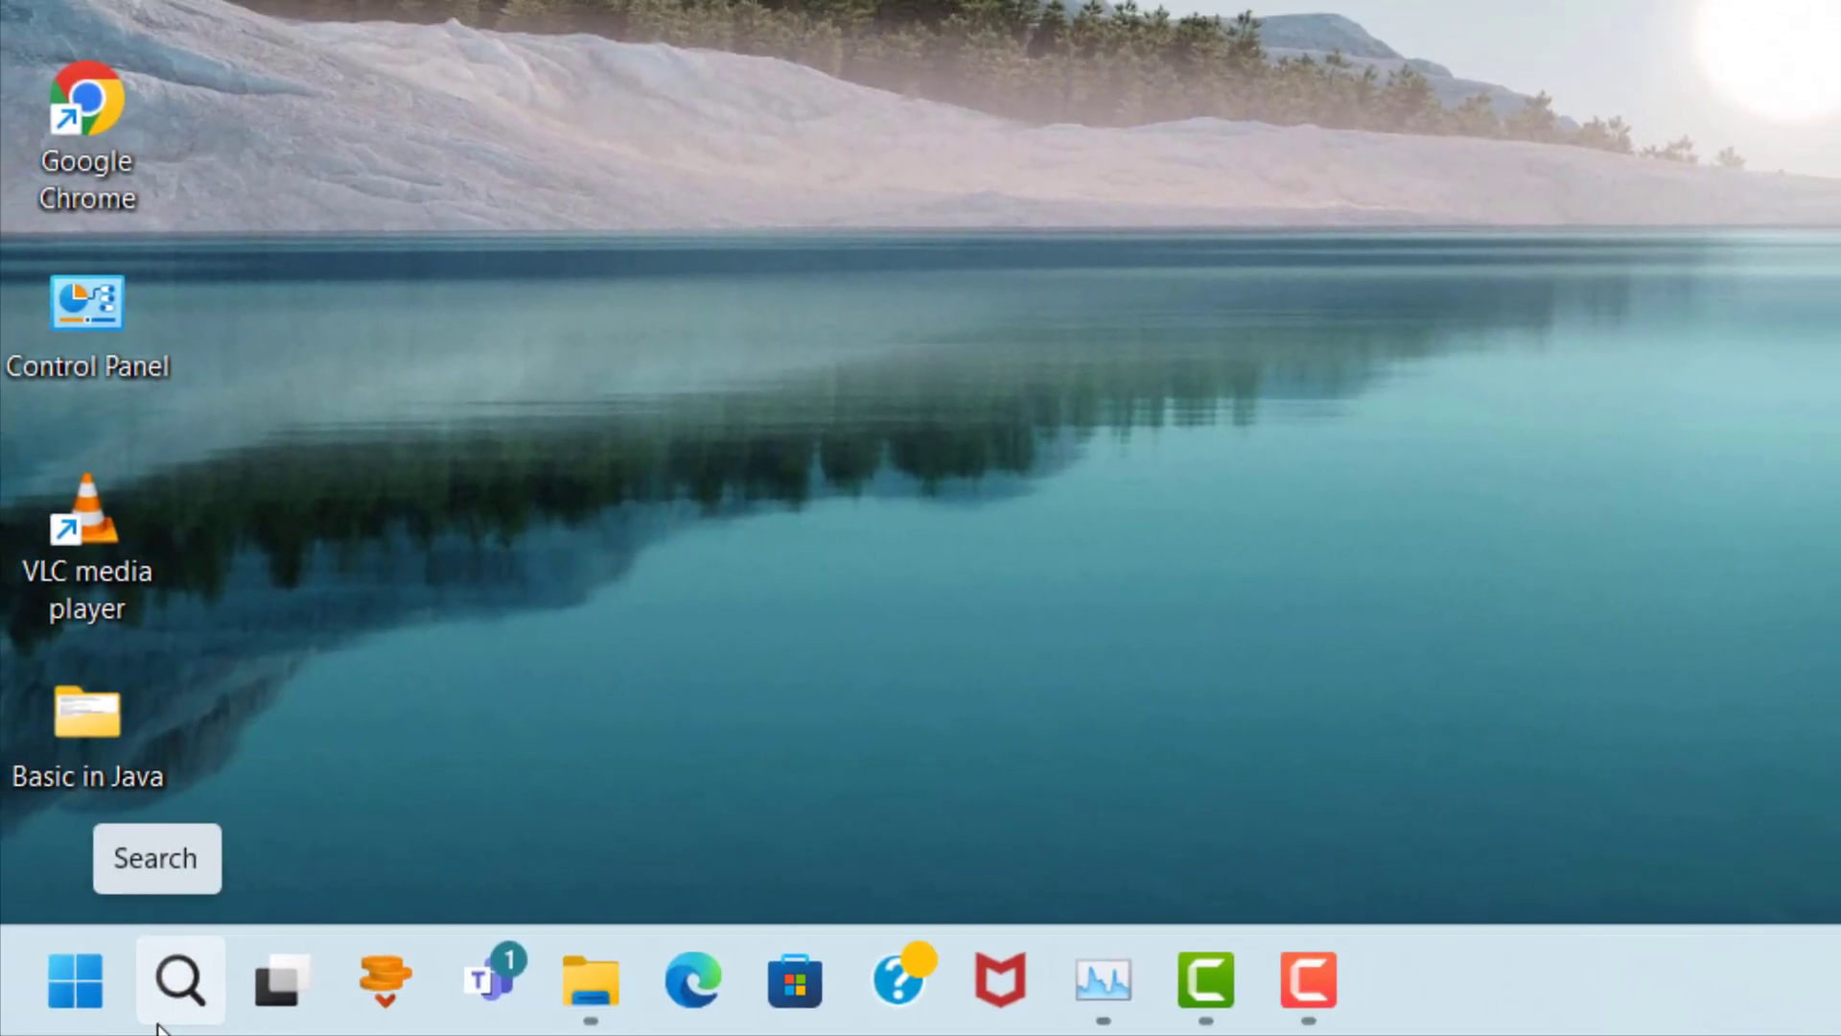
- Switch to Device Manager and select the Intel(R) Iris(R) Xe Graphics device under Display adapters
click(163, 1017)
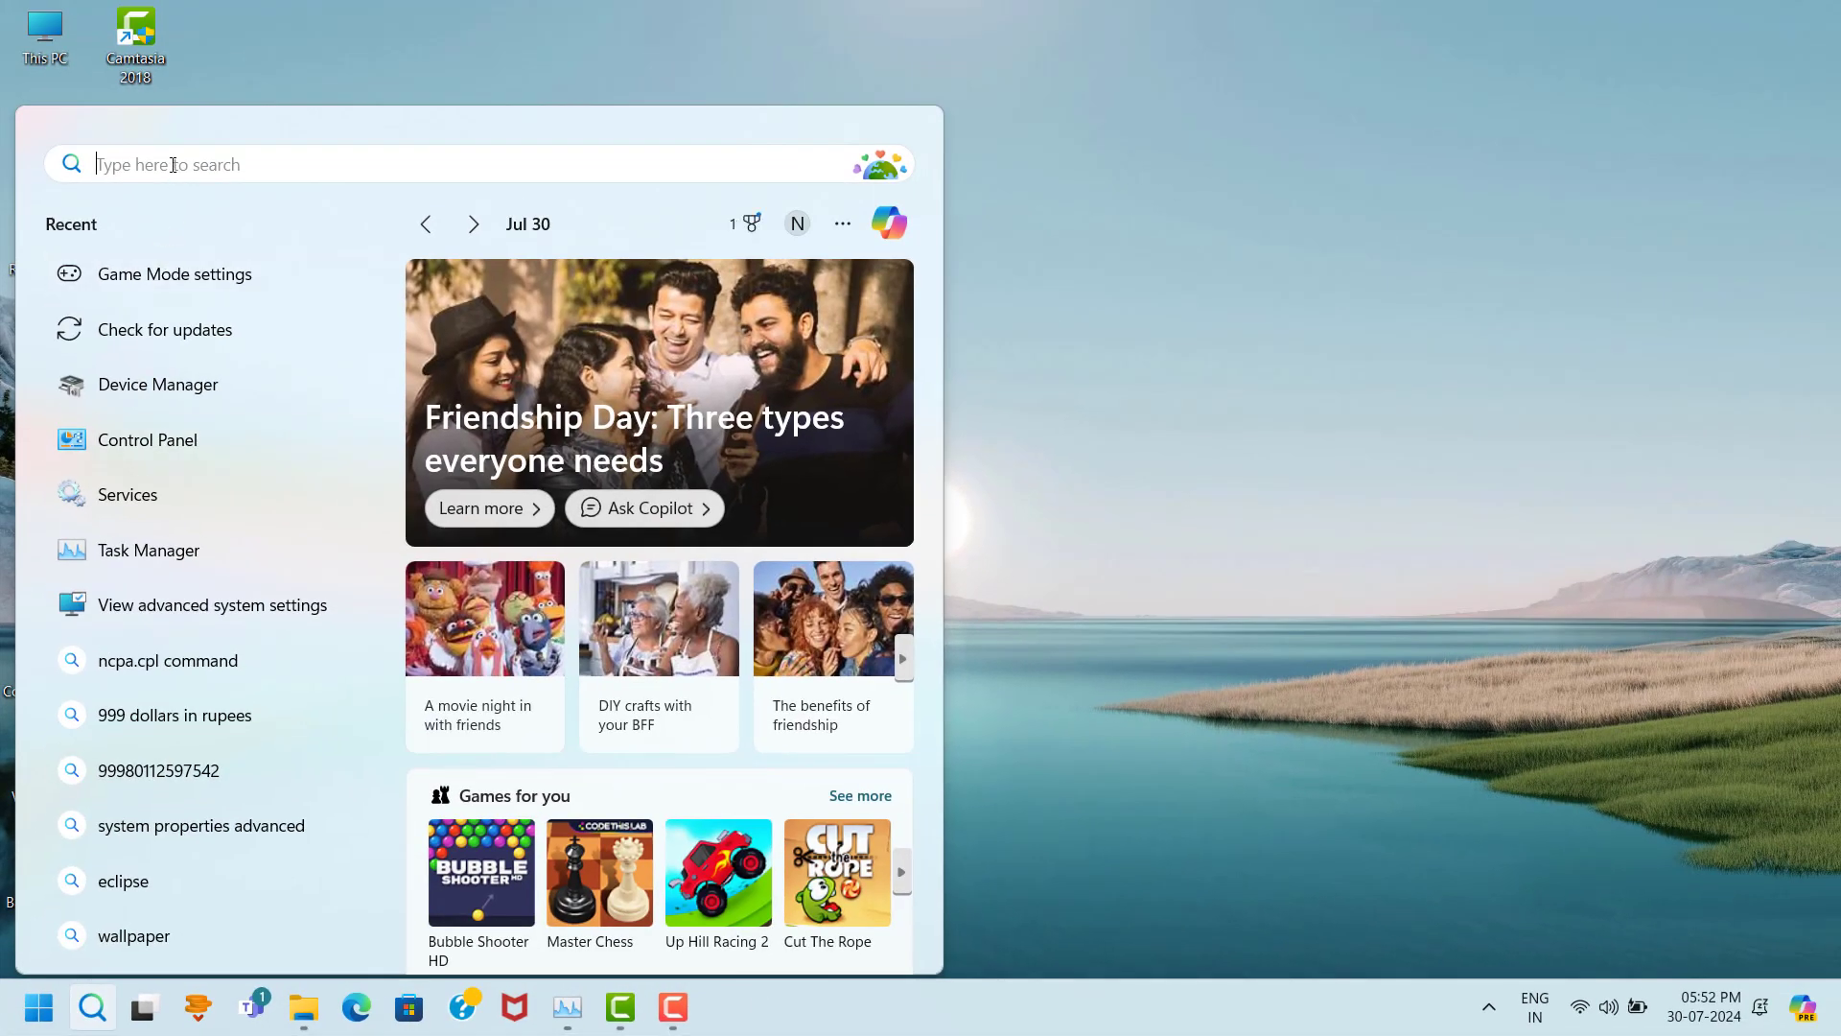
text(dev)
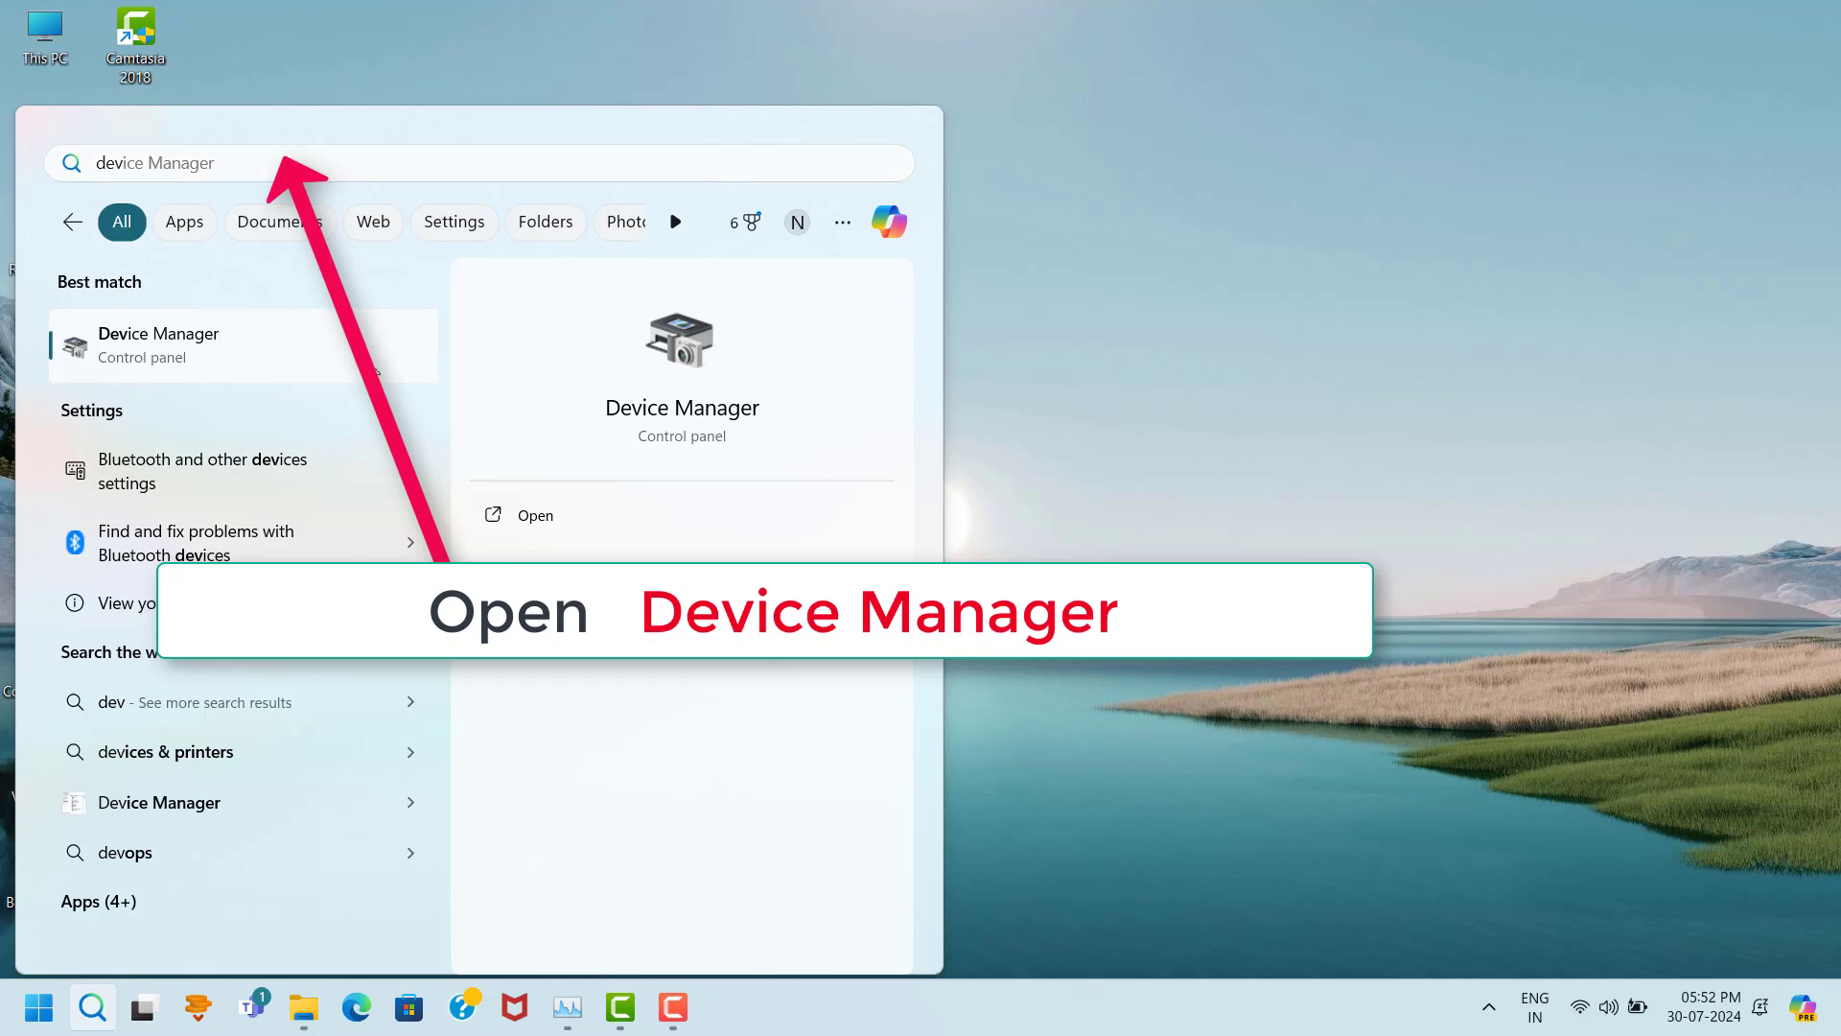
click(213, 368)
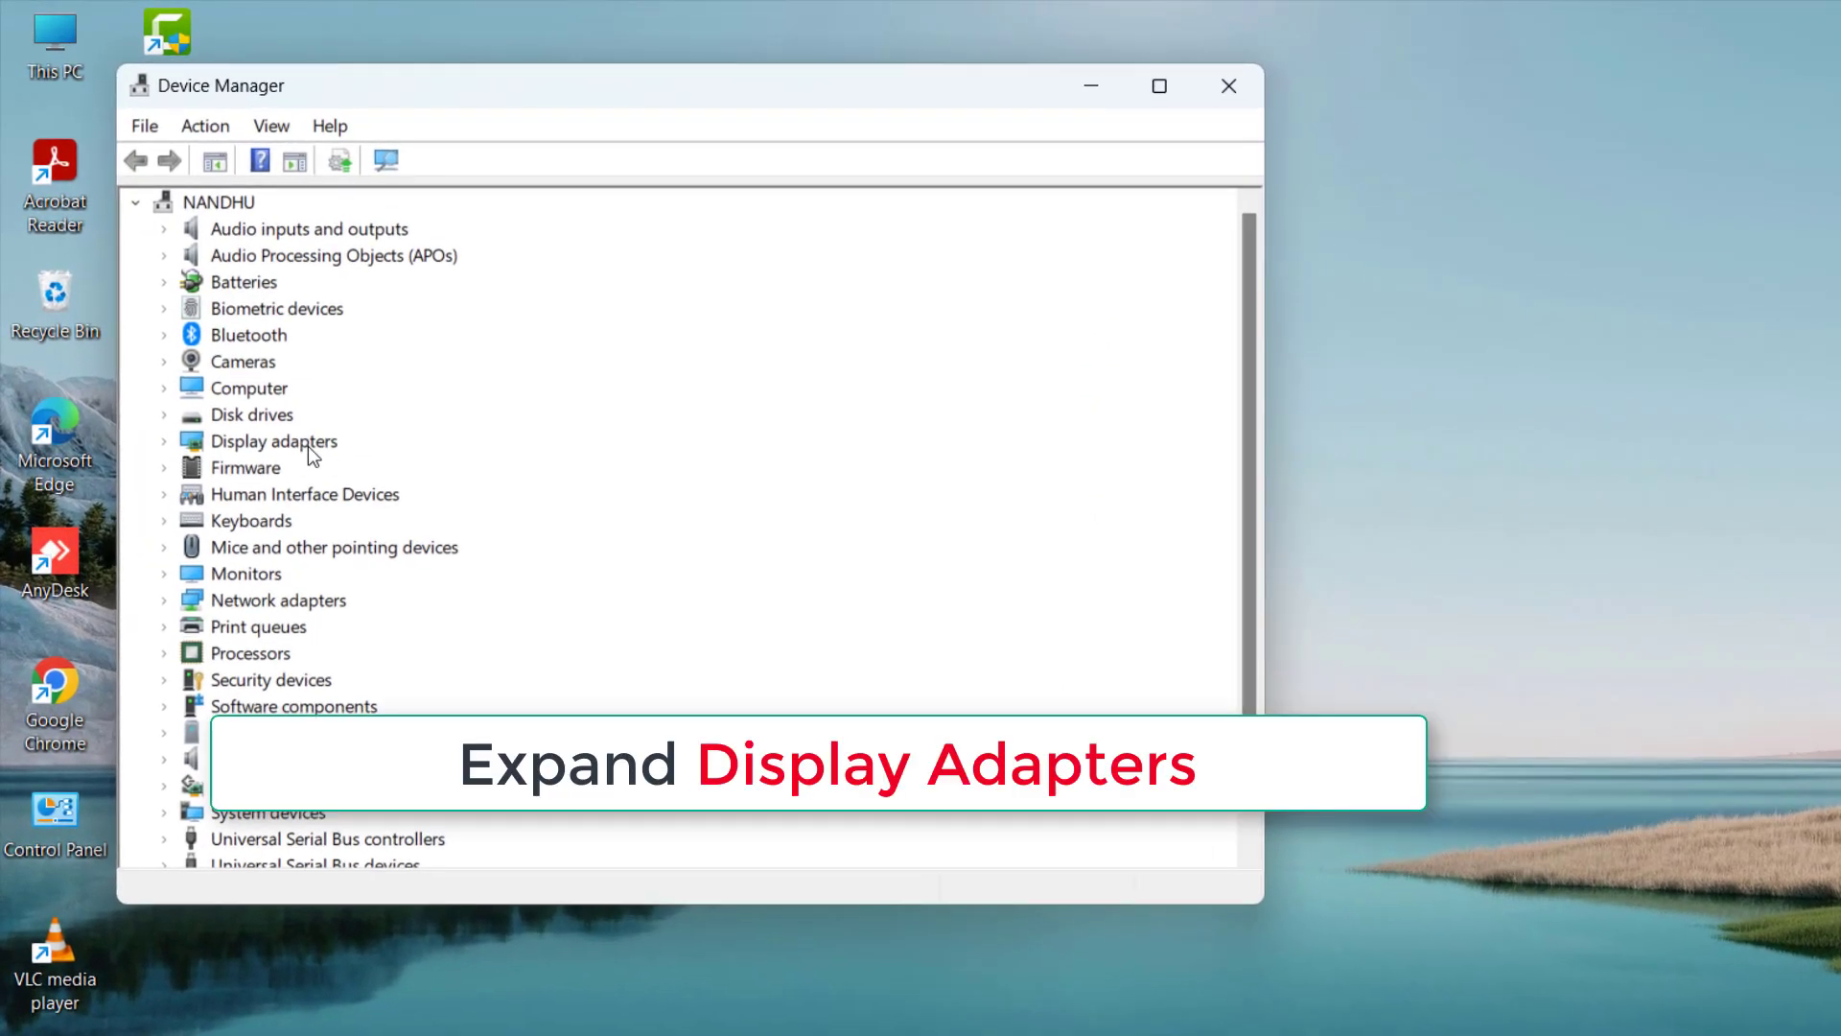
click(214, 451)
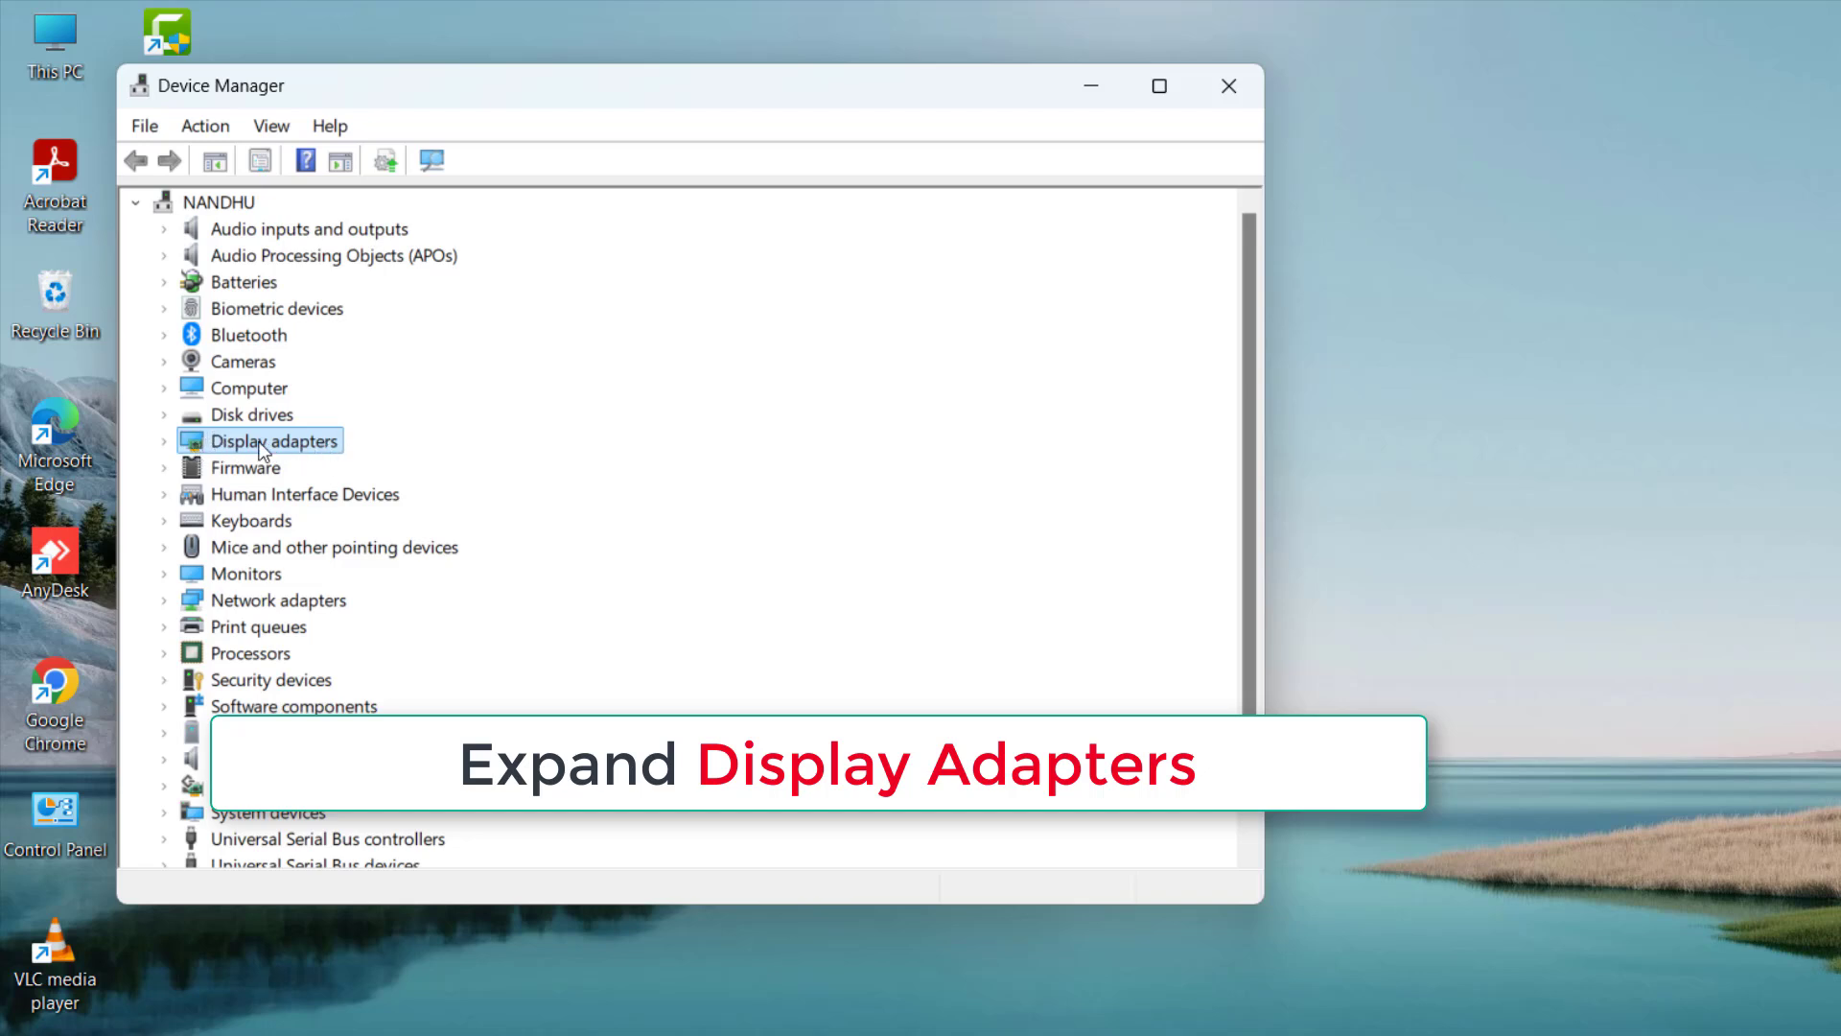
click(169, 439)
click(240, 469)
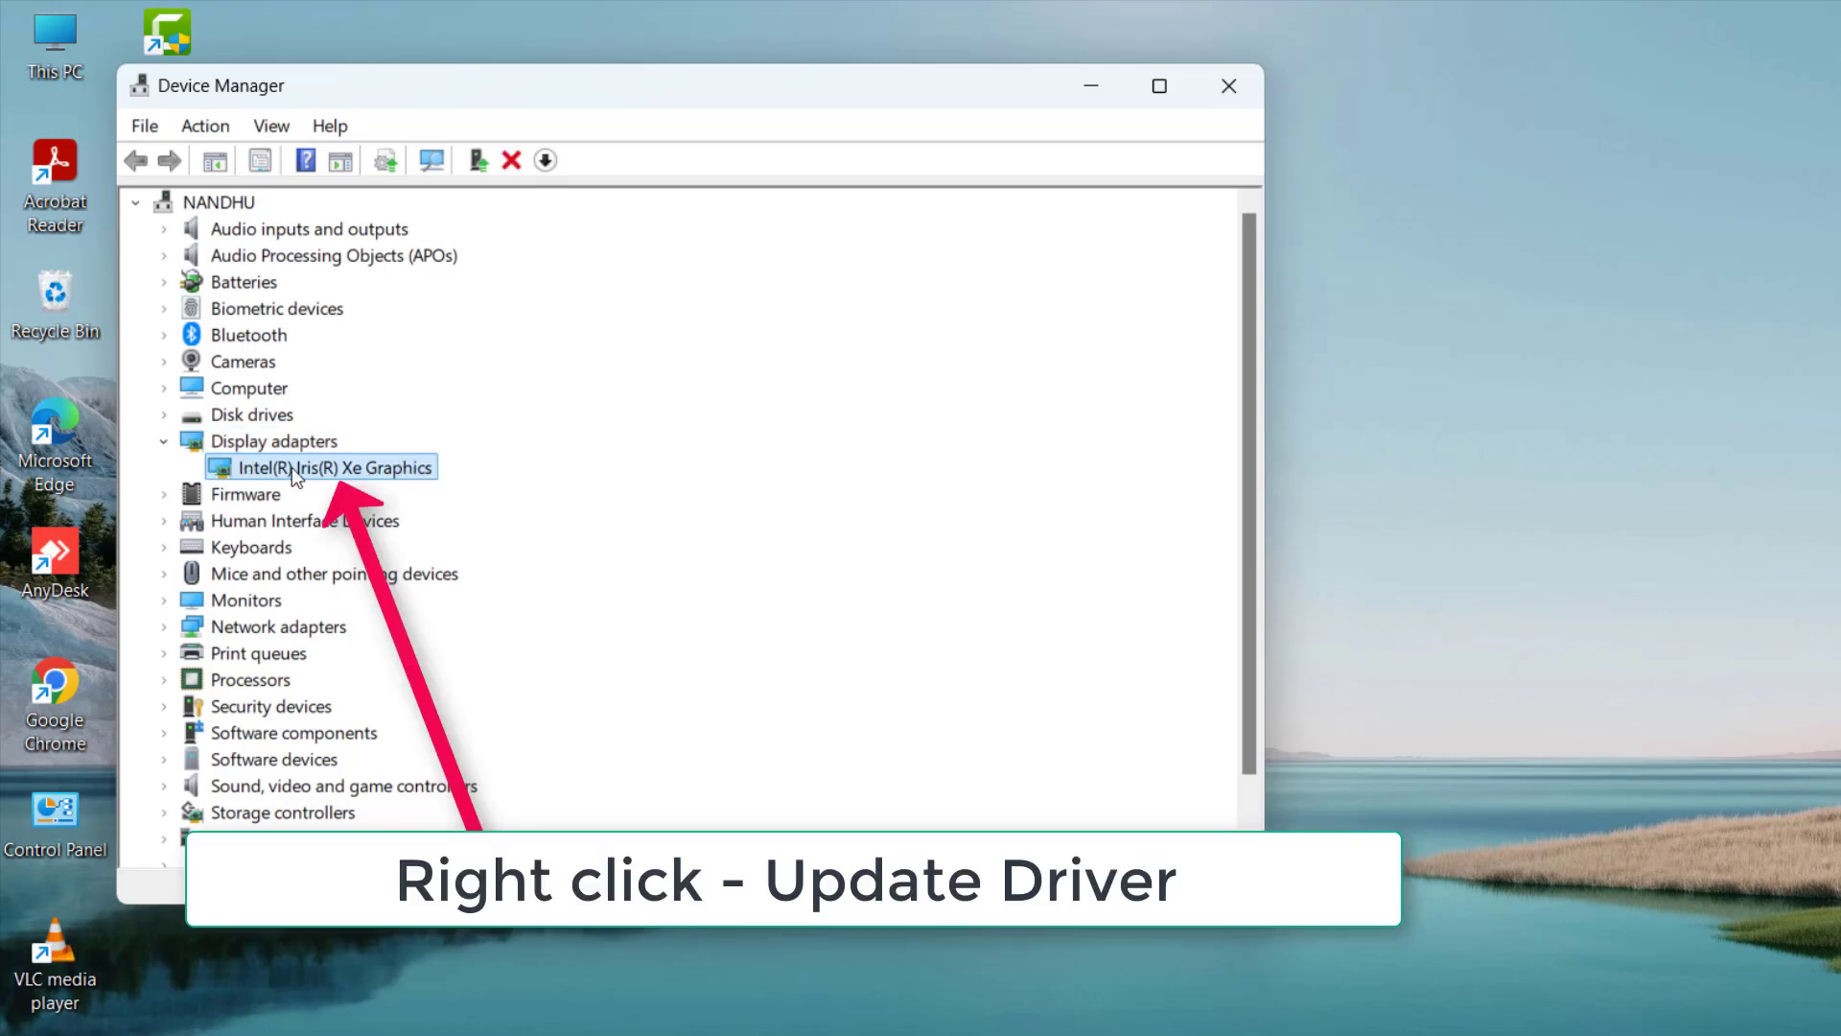
- Update the Intel(R) Iris(R) Xe Graphics driver manually, installing the Intel(R) Iris(R) Xe Graphics model from the computer's list of available drivers
right_click(389, 473)
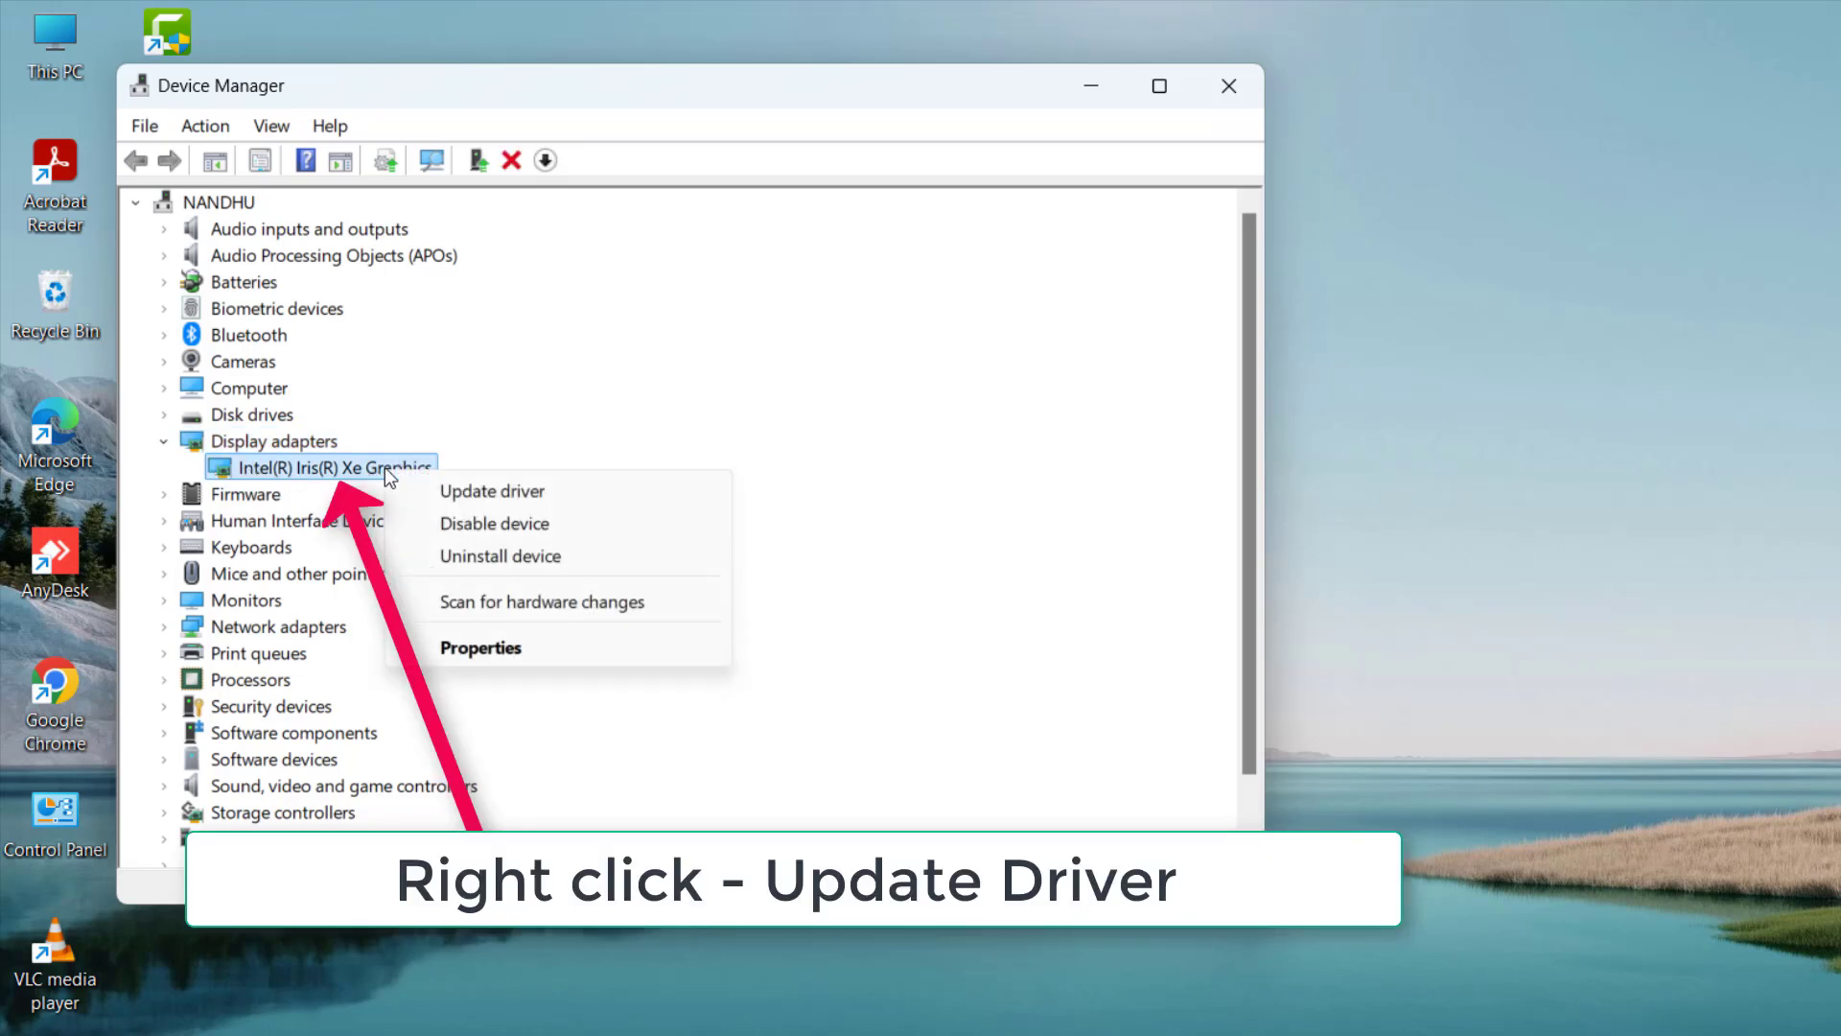
click(488, 493)
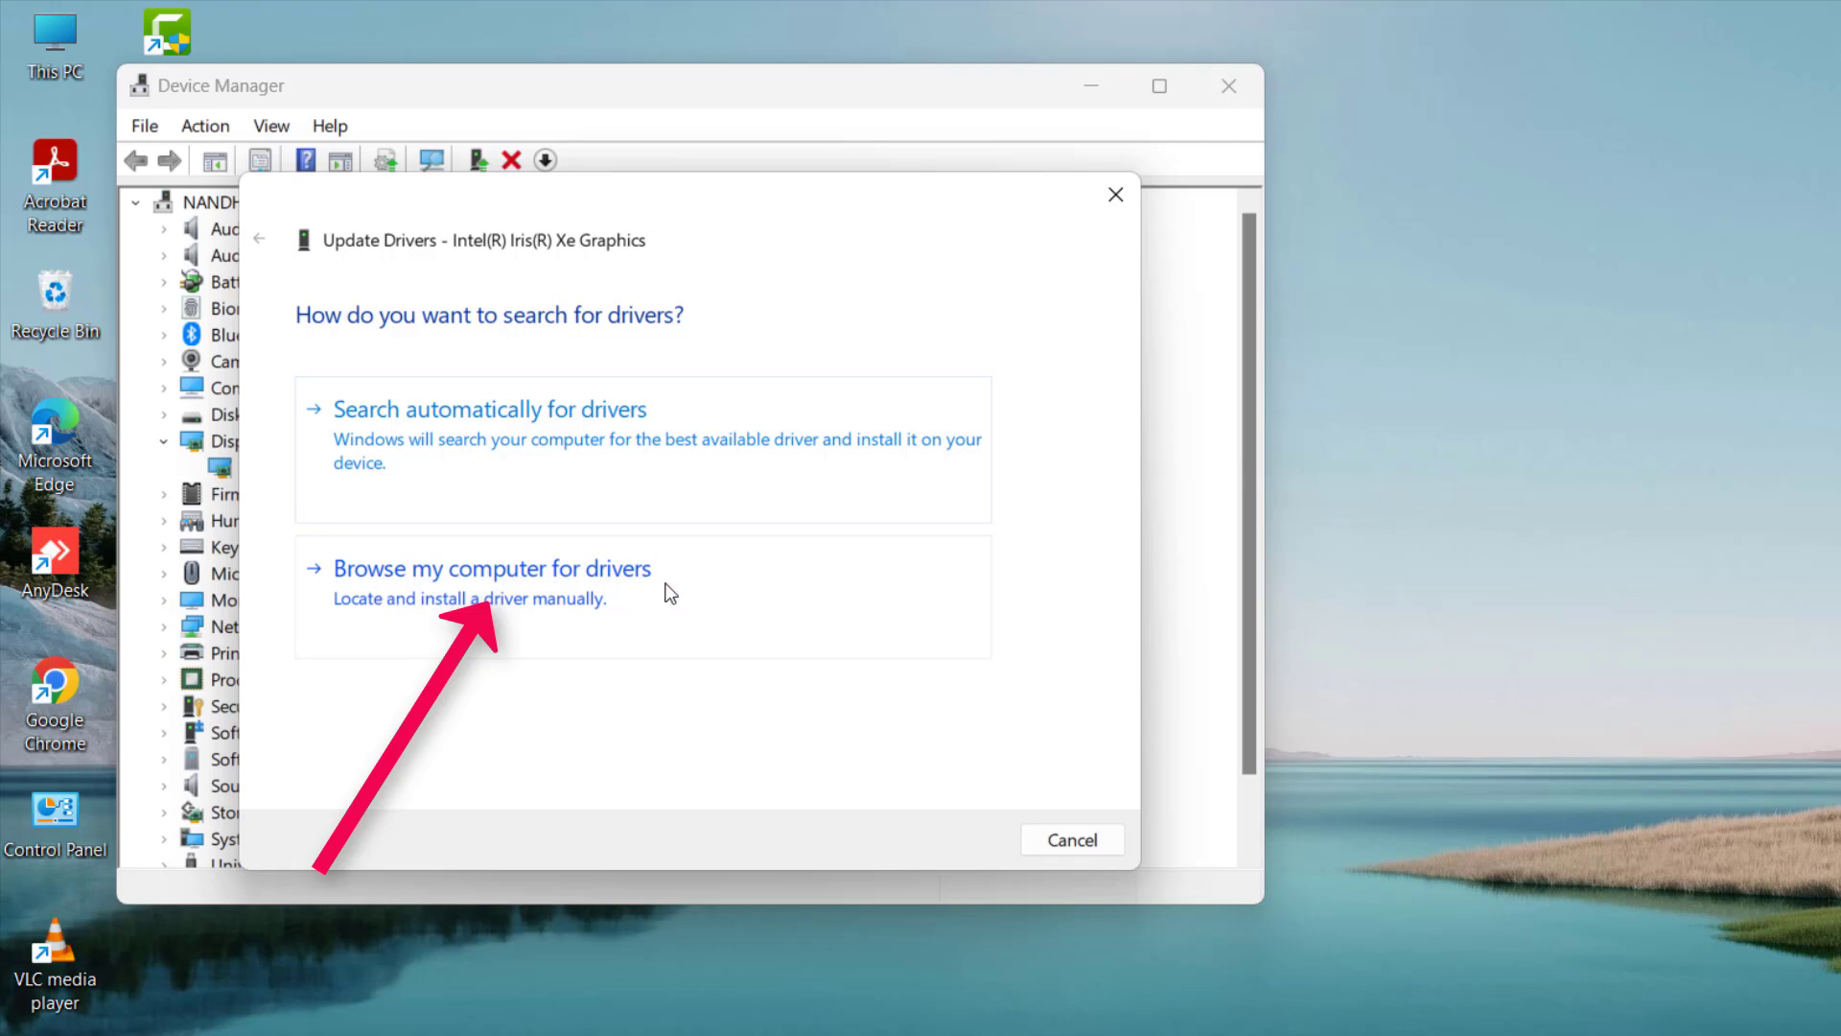
click(390, 572)
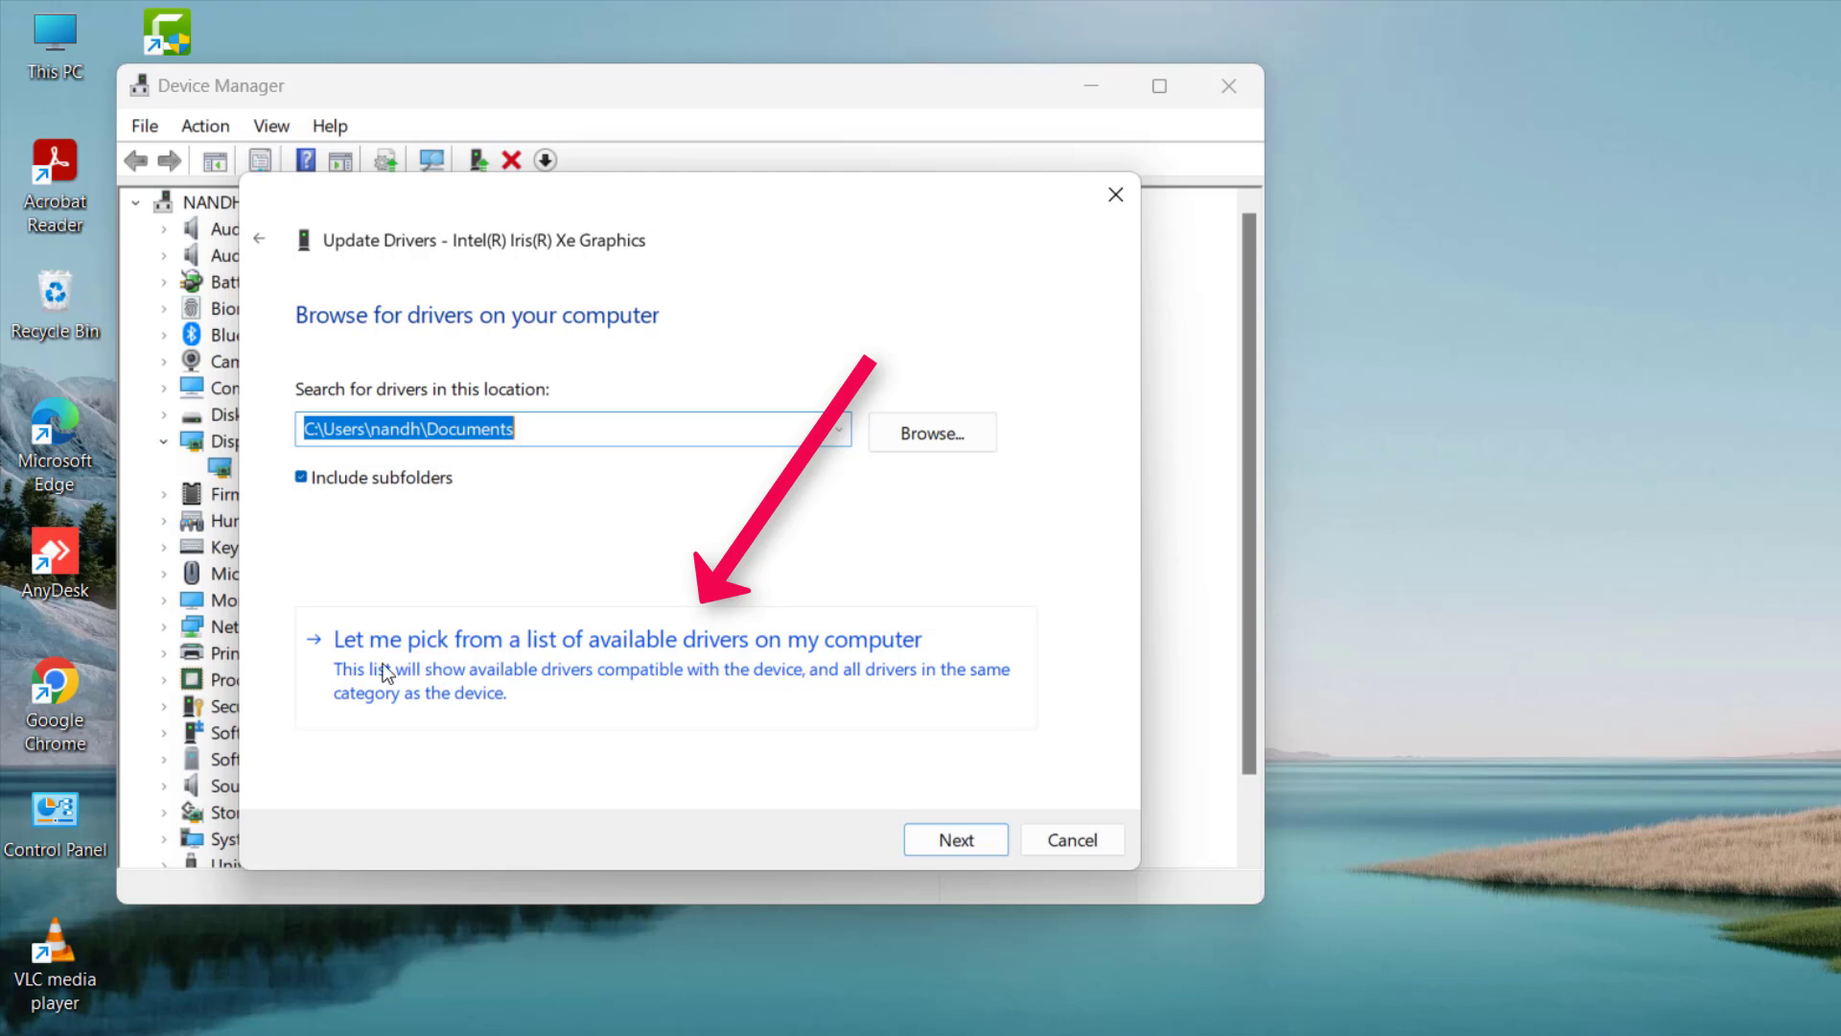
click(610, 662)
click(305, 574)
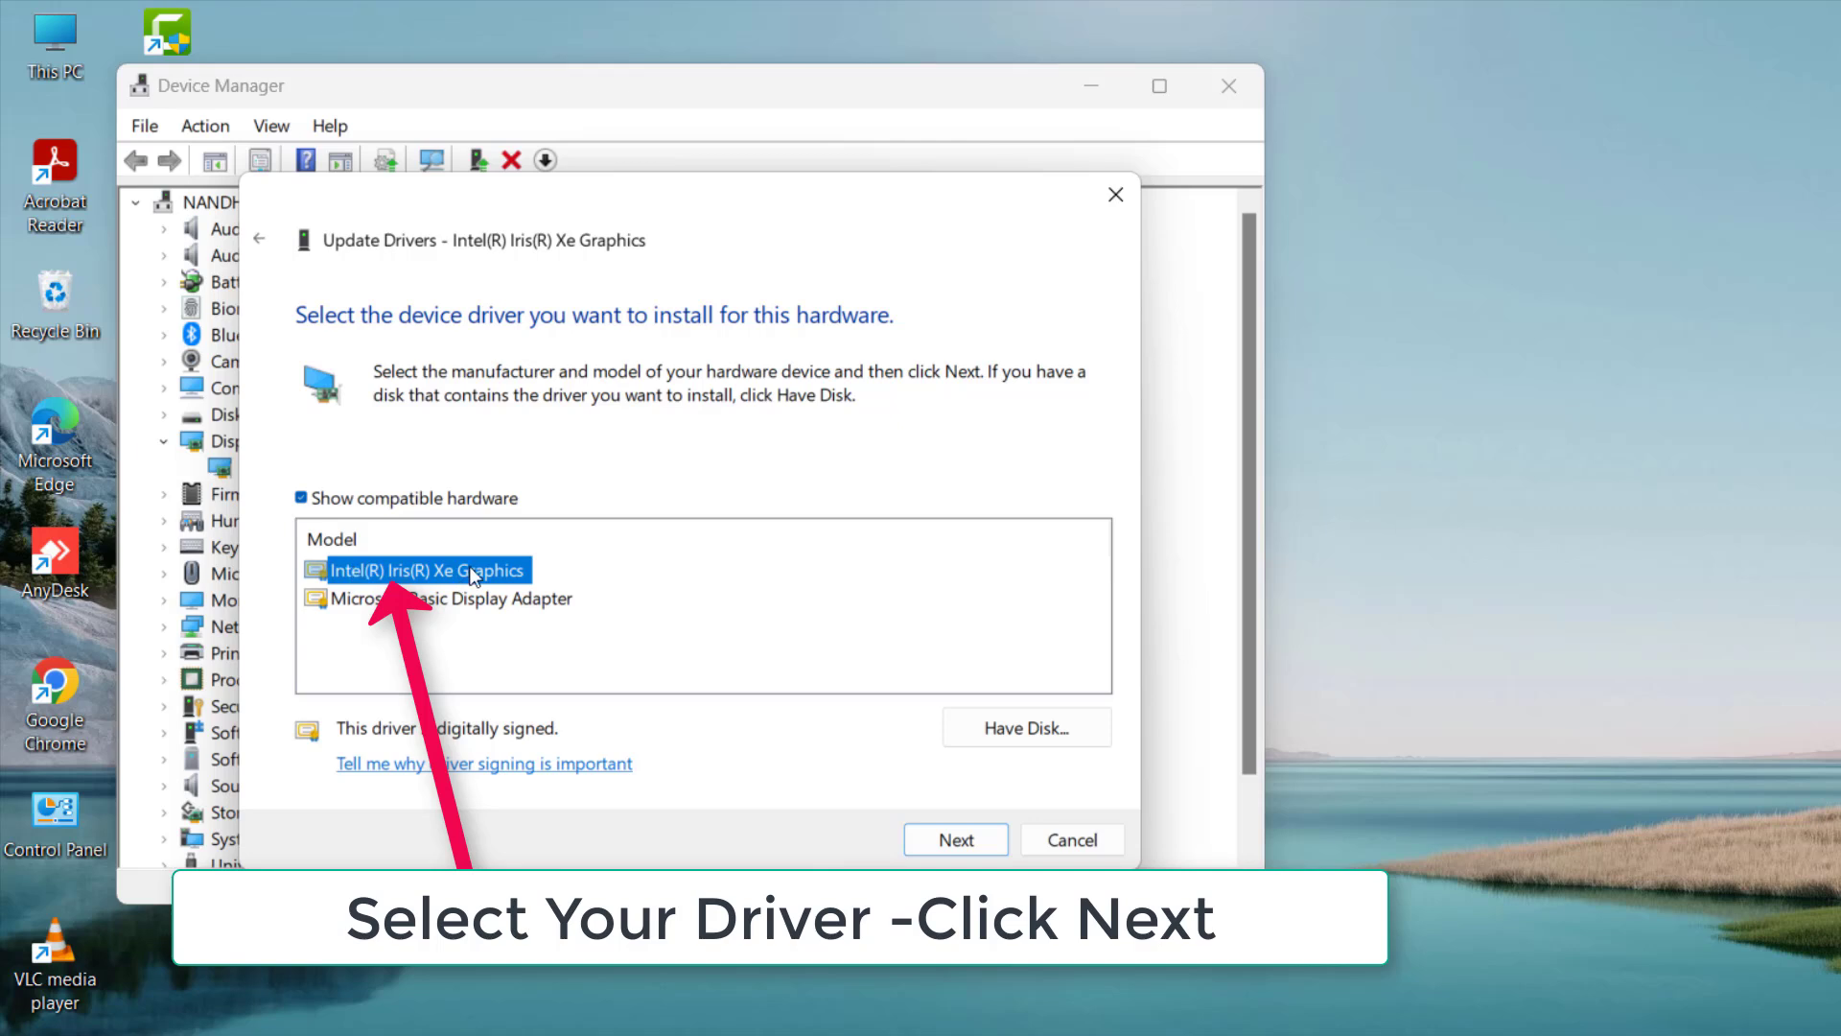
click(917, 843)
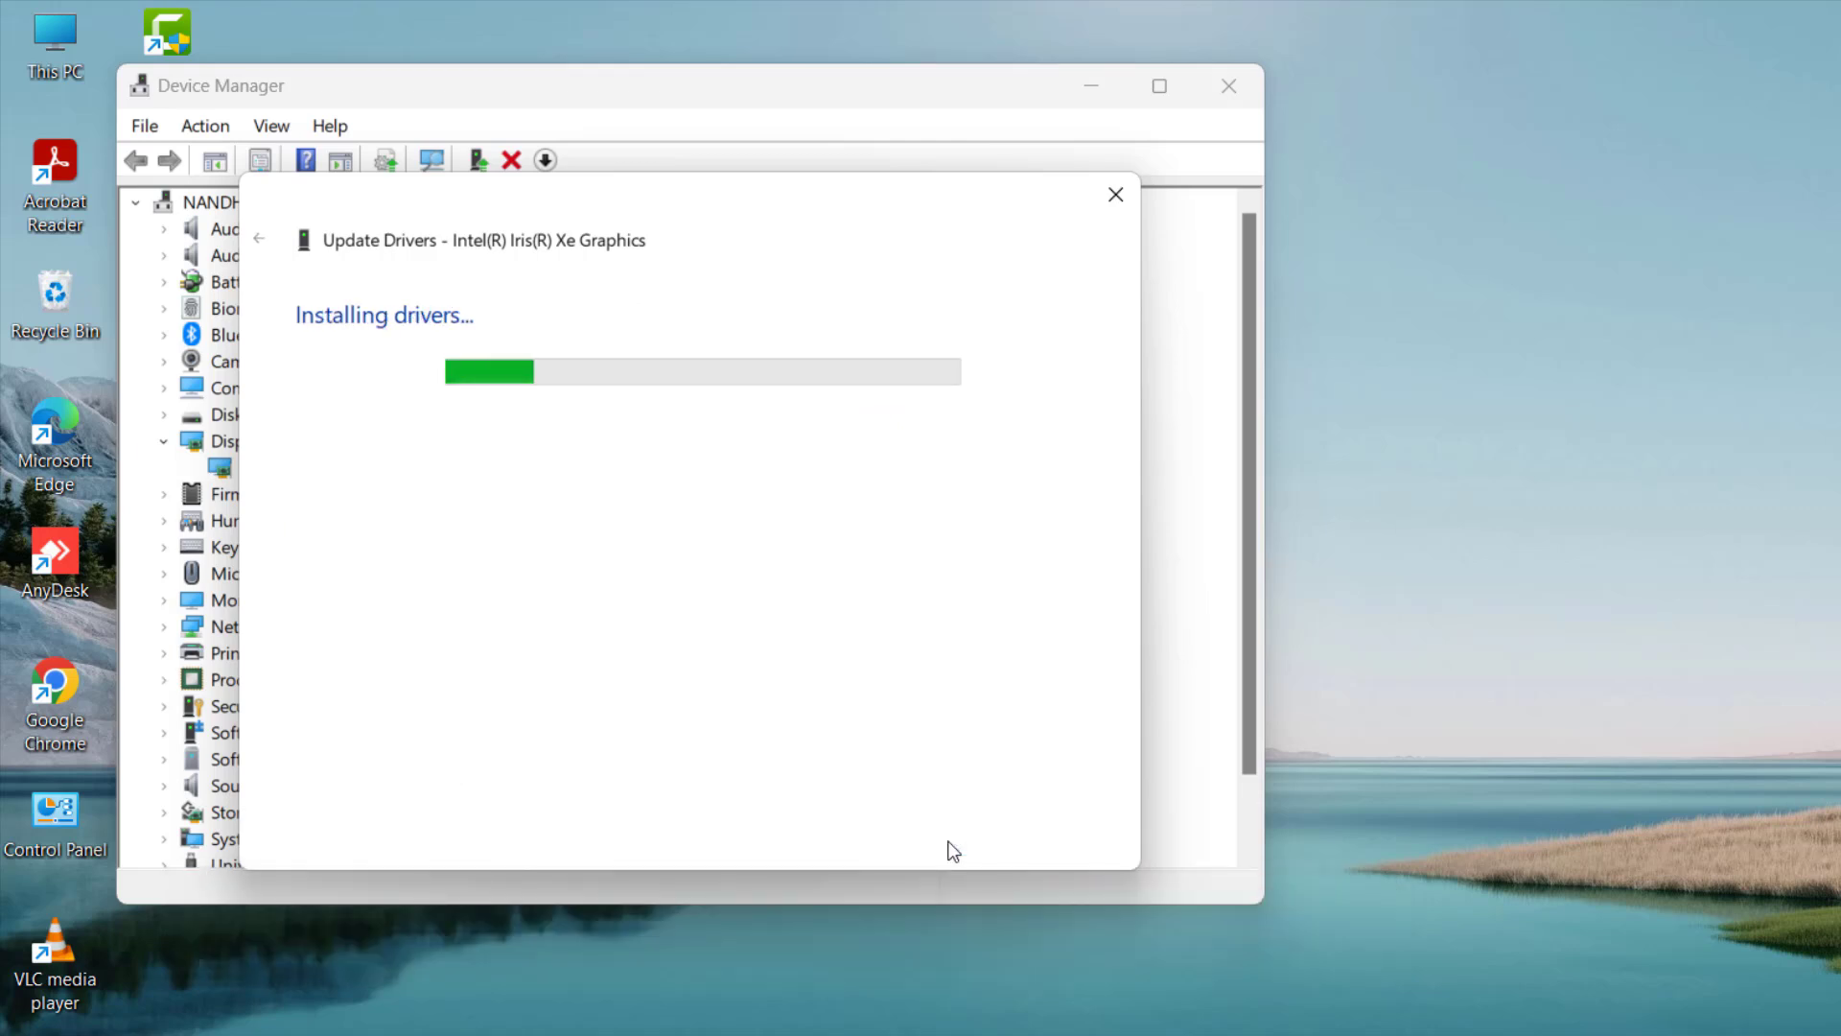